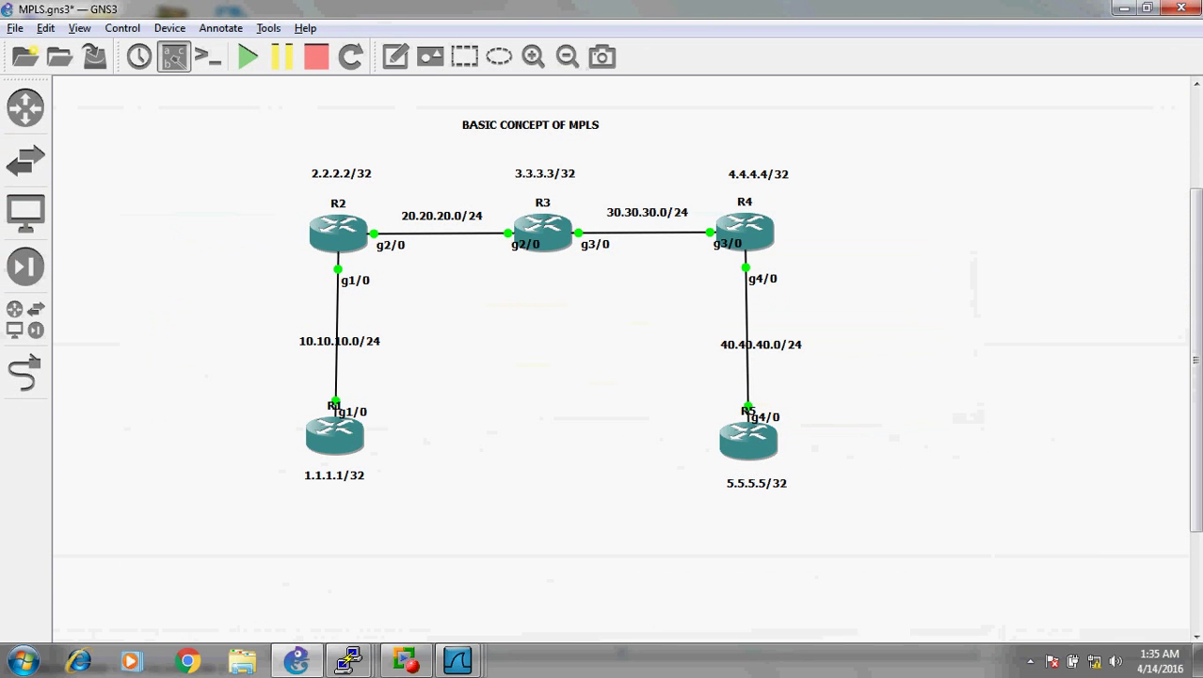
From R1's console, ping 5.5.5.5 once with 'ping 5.5.5.5 repeat 1'.
{"action": "mouse_move", "coordinate": [348, 660]}
{"action": "left_click", "coordinate": [109, 594]}
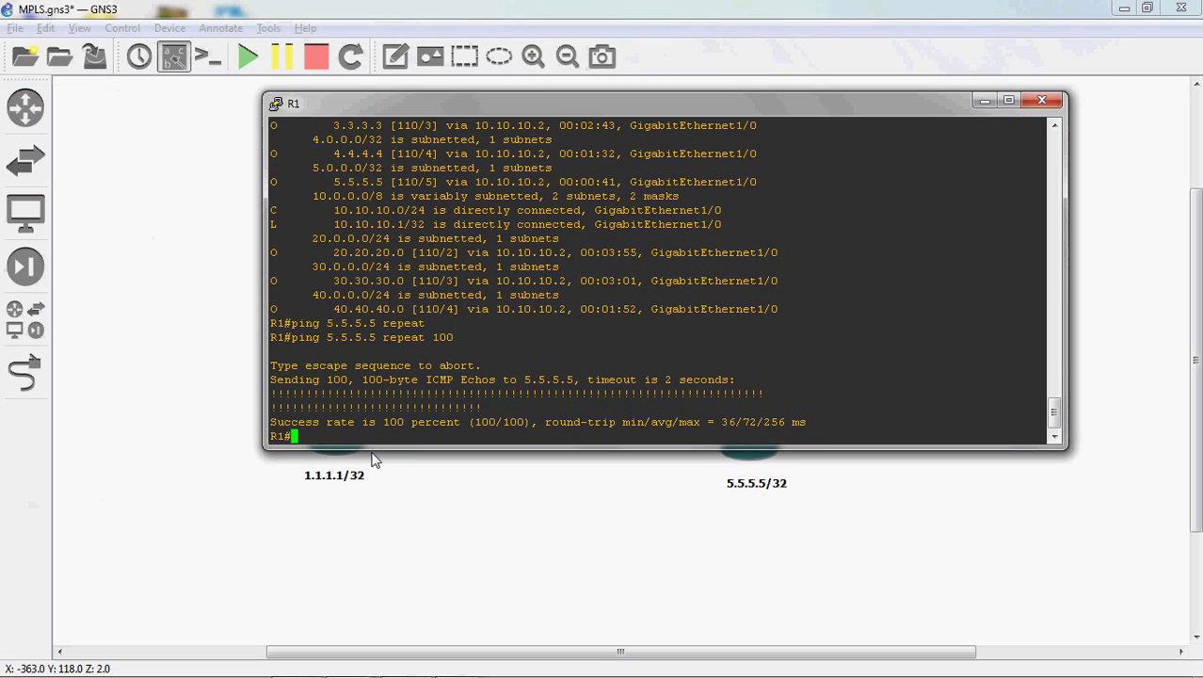
{"action": "type", "text": "ping 5.5.5.5 re"}
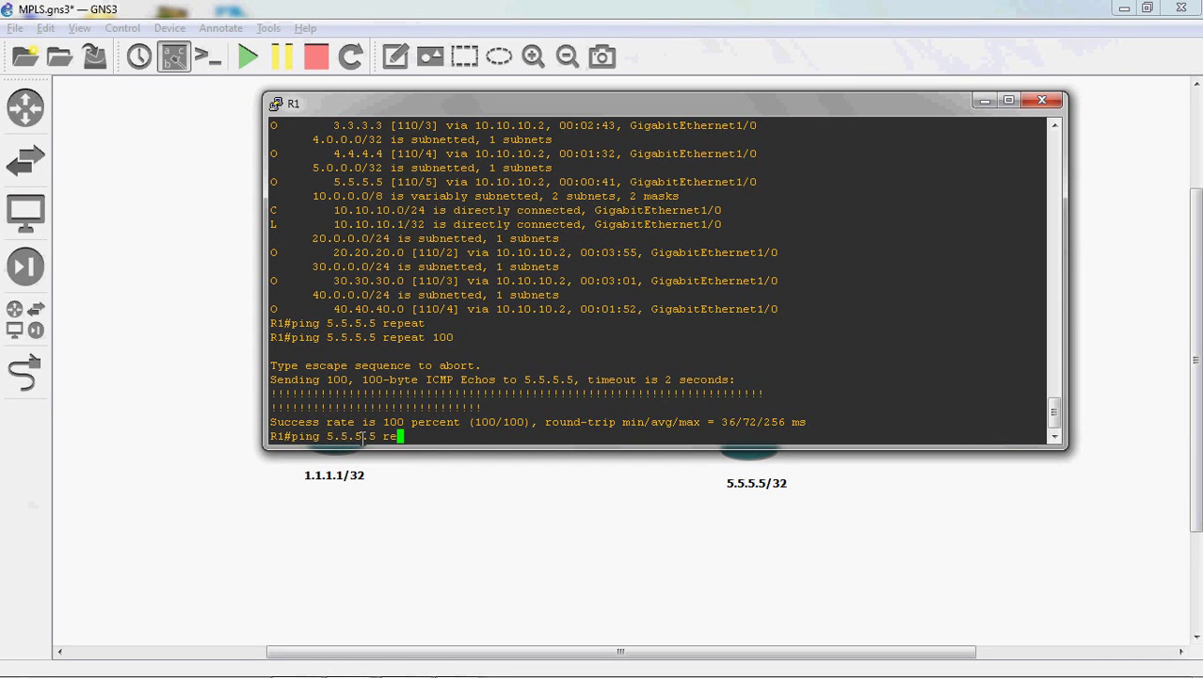
{"action": "key", "text": "Tab"}
{"action": "type", "text": "1"}
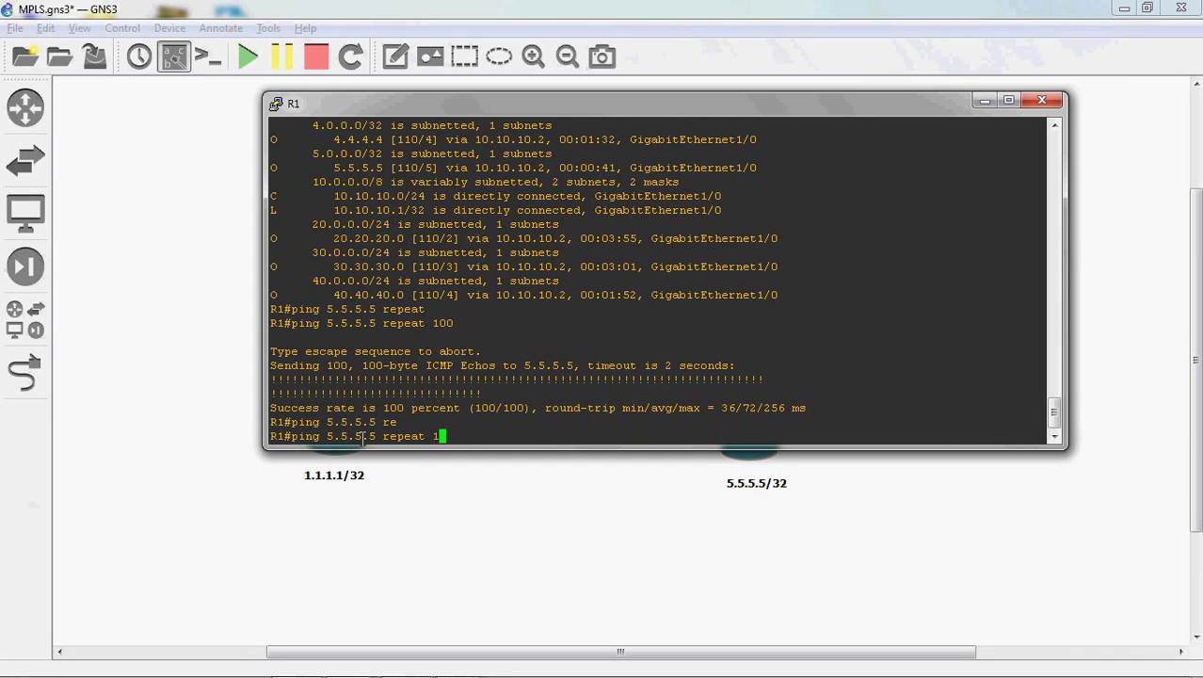
{"action": "key", "text": "Return"}
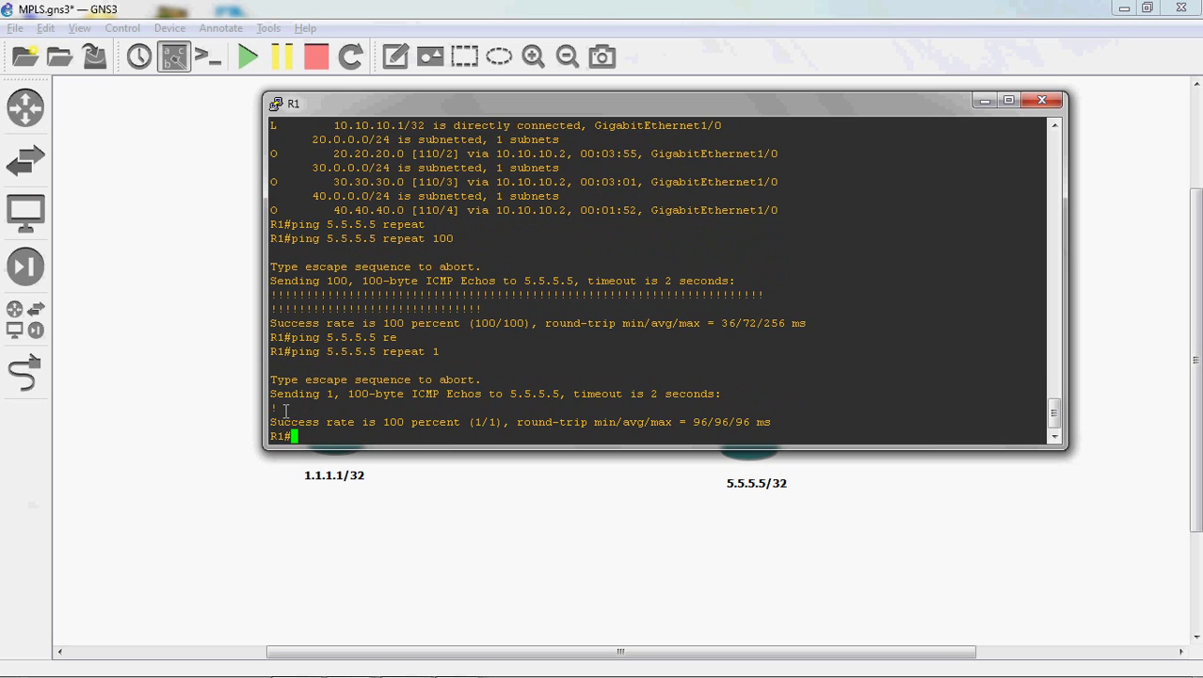
{"action": "left_click", "coordinate": [491, 485]}
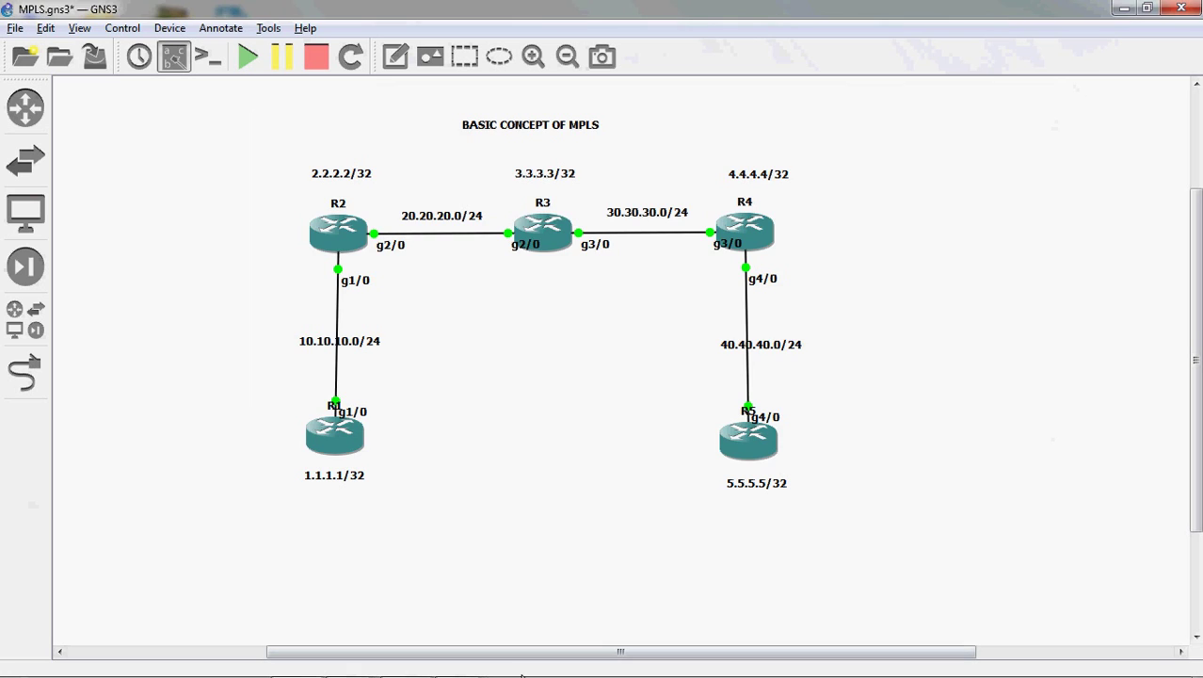
{"action": "mouse_move", "coordinate": [457, 659]}
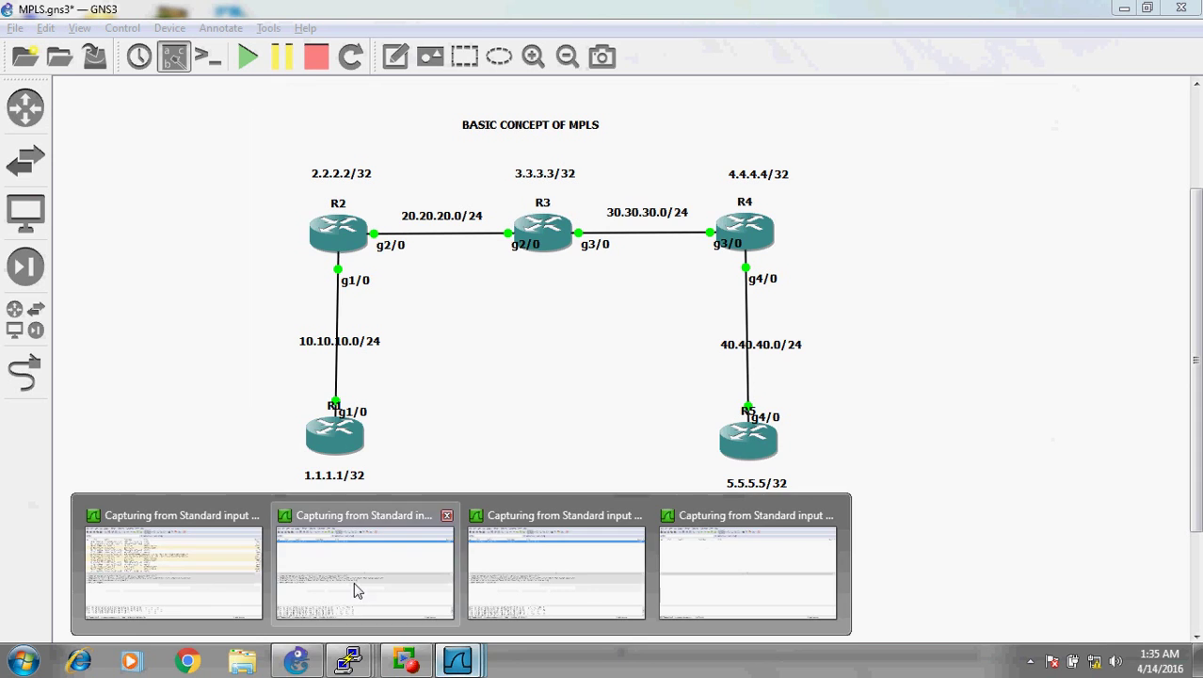
{"action": "left_click", "coordinate": [332, 562]}
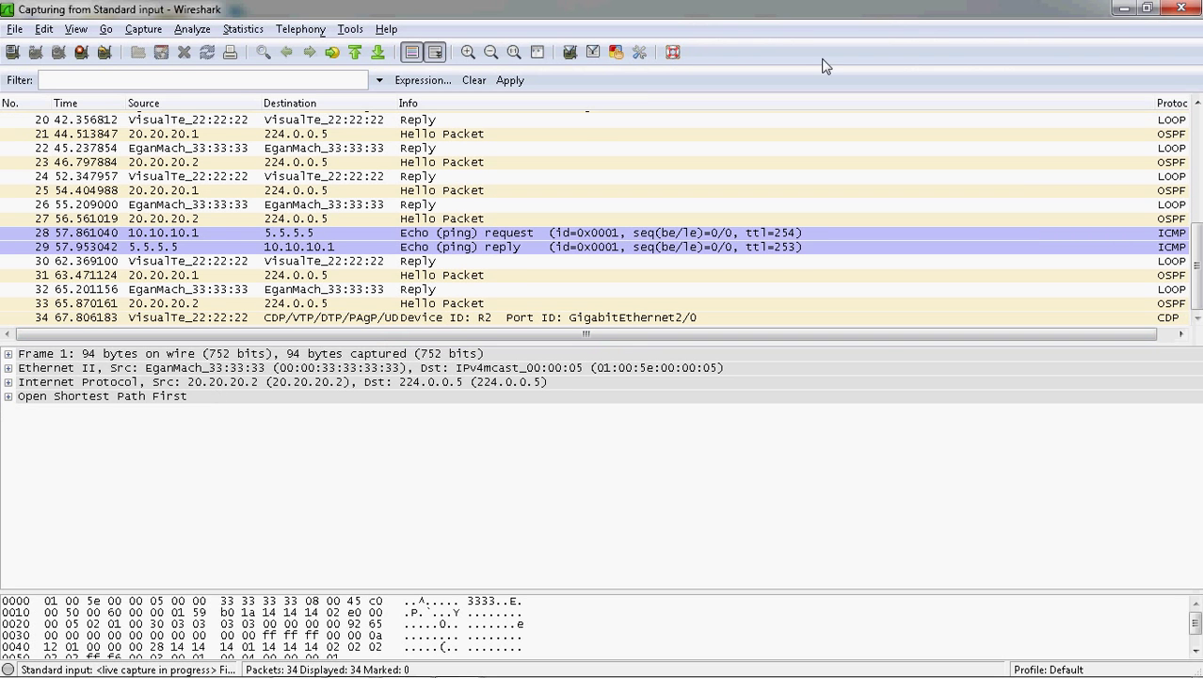
{"action": "left_click", "coordinate": [1123, 9]}
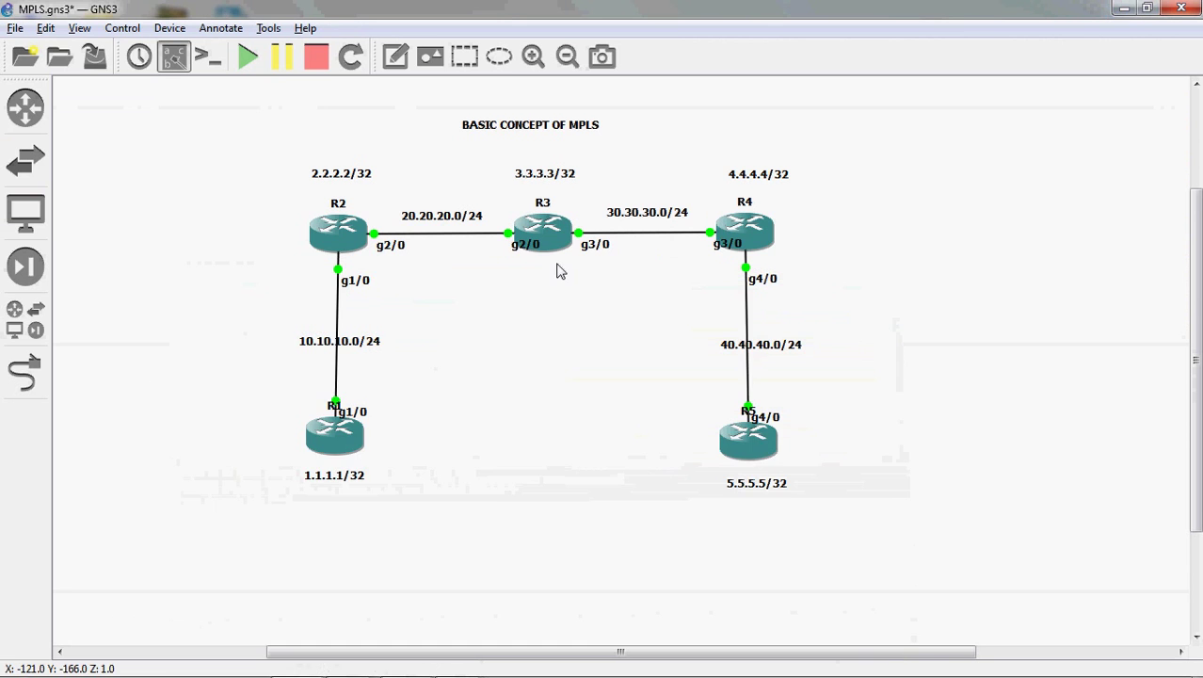
{"action": "left_click", "coordinate": [308, 421]}
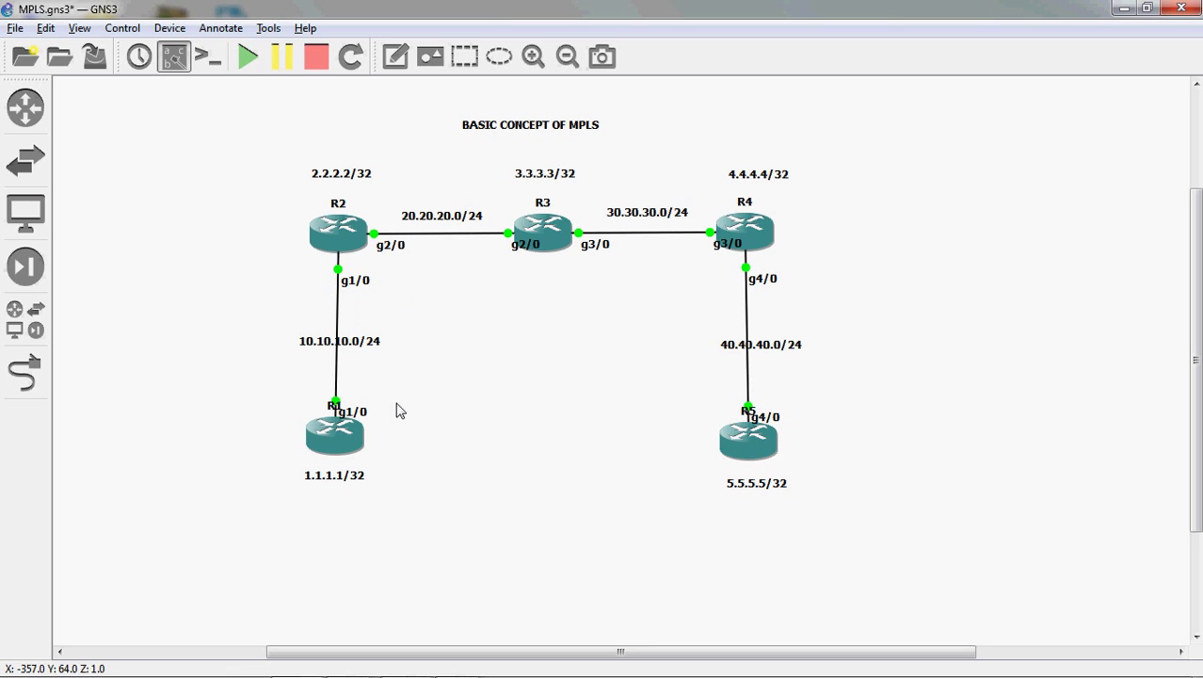
Add notes 0000.1111.1111 below R1 and 0000.2222.2222 above R2.
{"action": "left_click", "coordinate": [395, 56]}
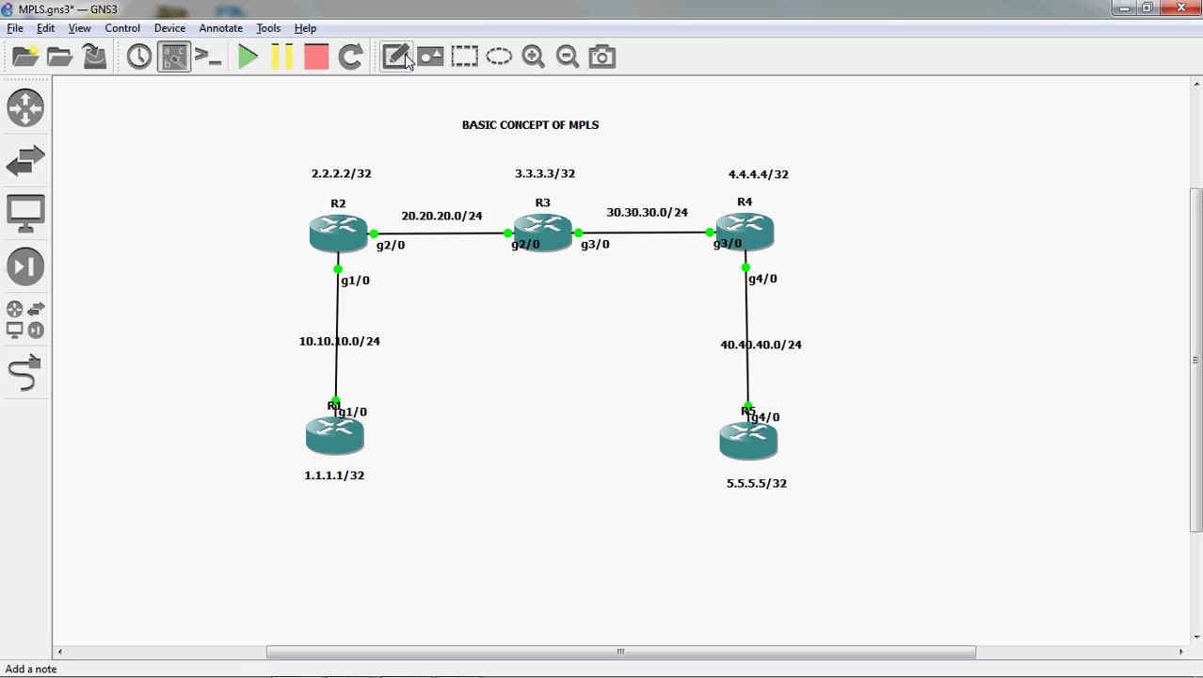
{"action": "left_click", "coordinate": [317, 523]}
{"action": "type", "text": "0000.1"}
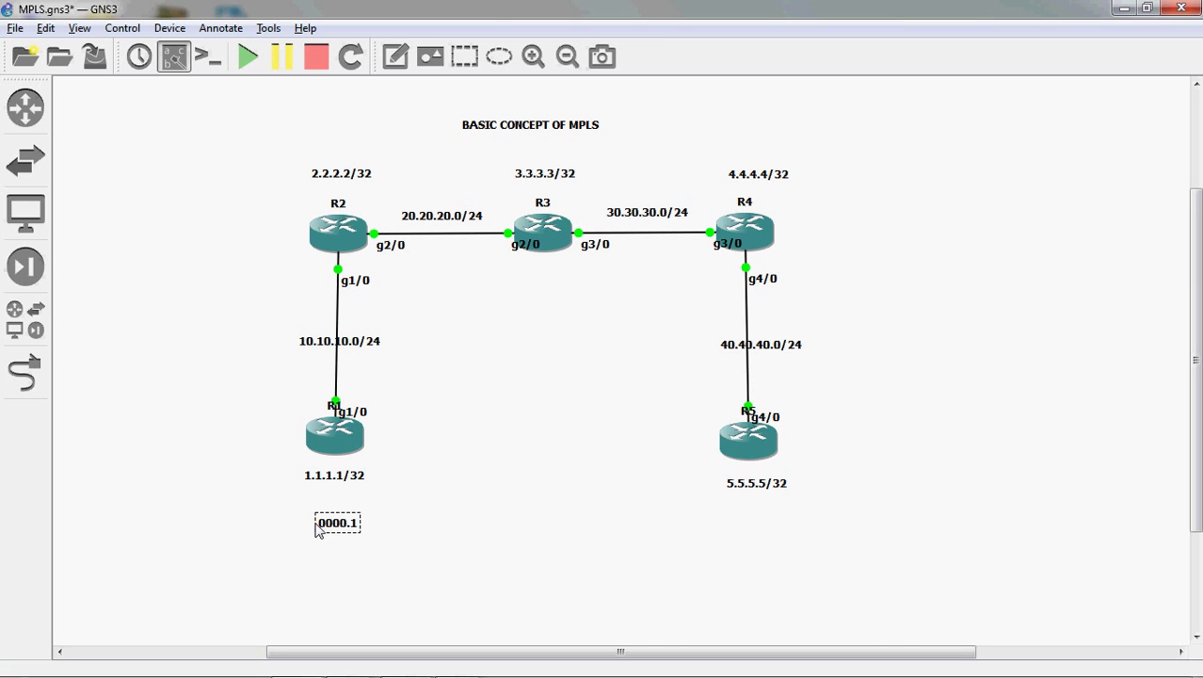
{"action": "type", "text": "111.1111"}
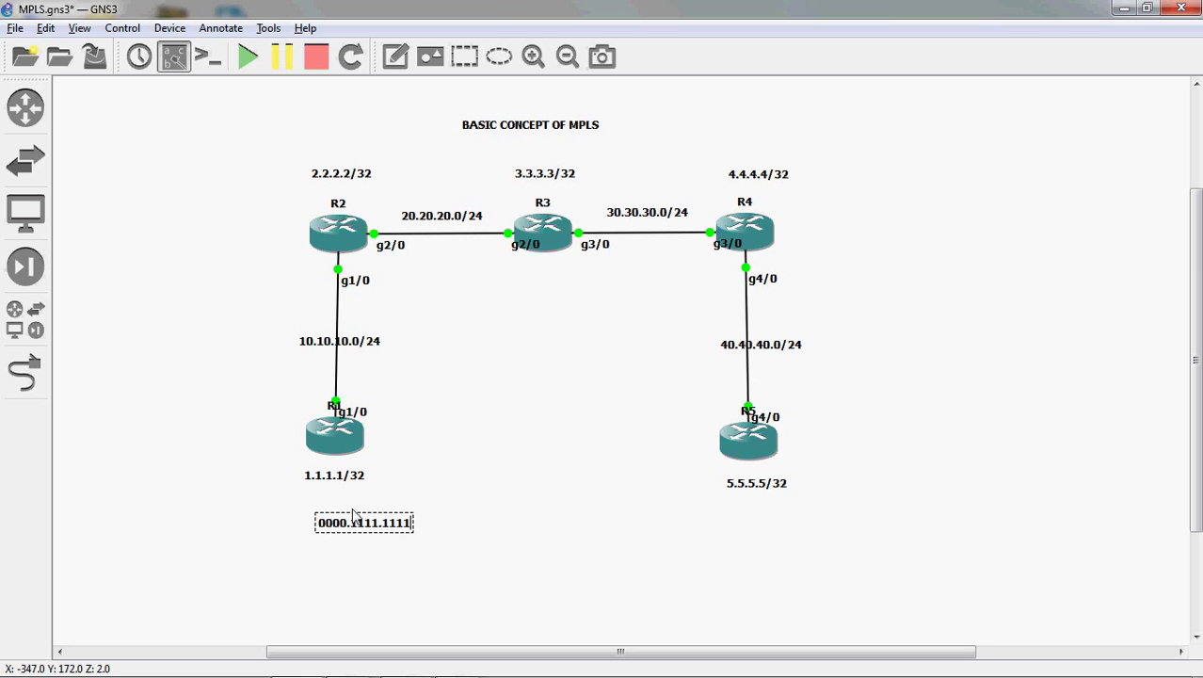
{"action": "left_click", "coordinate": [485, 371]}
{"action": "left_click", "coordinate": [404, 59]}
{"action": "left_click", "coordinate": [309, 129]}
{"action": "type", "text": "0000.2222.2222"}
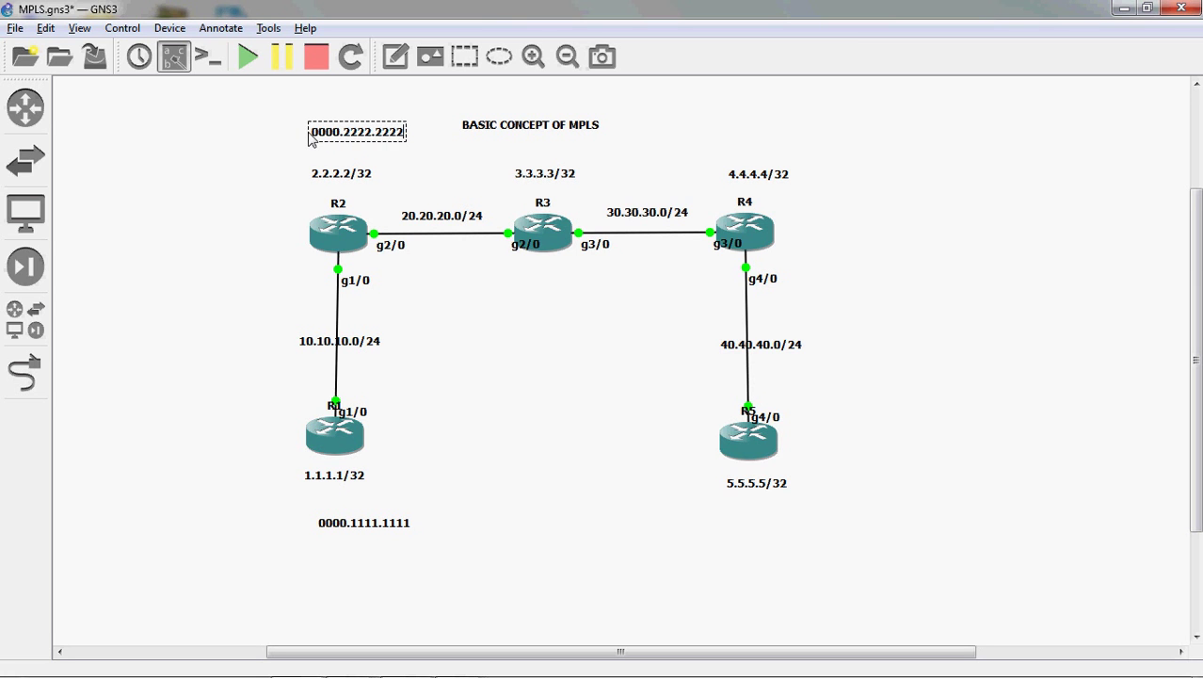
{"action": "left_click", "coordinate": [539, 334]}
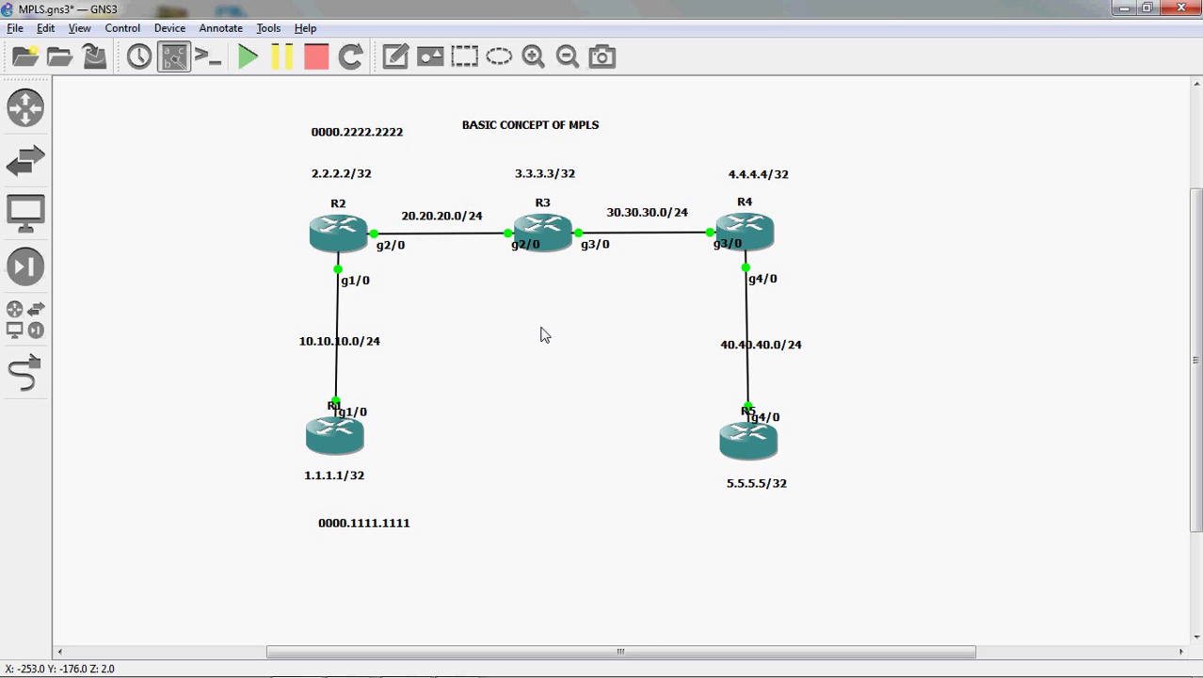
Add the 0000.3333.3333 note for R3, fixing typos, and move it under R3.
{"action": "left_click", "coordinate": [395, 54]}
{"action": "type", "text": "000000"}
{"action": "key", "text": "BackSpace"}
{"action": "key", "text": "BackSpace"}
{"action": "type", "text": "99"}
{"action": "key", "text": "BackSpace"}
{"action": "key", "text": "BackSpace"}
{"action": "type", "text": ".3333.3333"}
{"action": "left_click", "coordinate": [576, 310]}
{"action": "left_click", "coordinate": [569, 289]}
{"action": "left_click_drag", "start_coordinate": [568, 289], "coordinate": [551, 285]}
Add notes 0000.4444.4444 for R4 and 0000.5555.5555 below the 5.5.5.5/32 label.
{"action": "left_click", "coordinate": [395, 57]}
{"action": "type", "text": "0000.4444.4444"}
{"action": "left_click", "coordinate": [1037, 304]}
{"action": "left_click", "coordinate": [396, 57]}
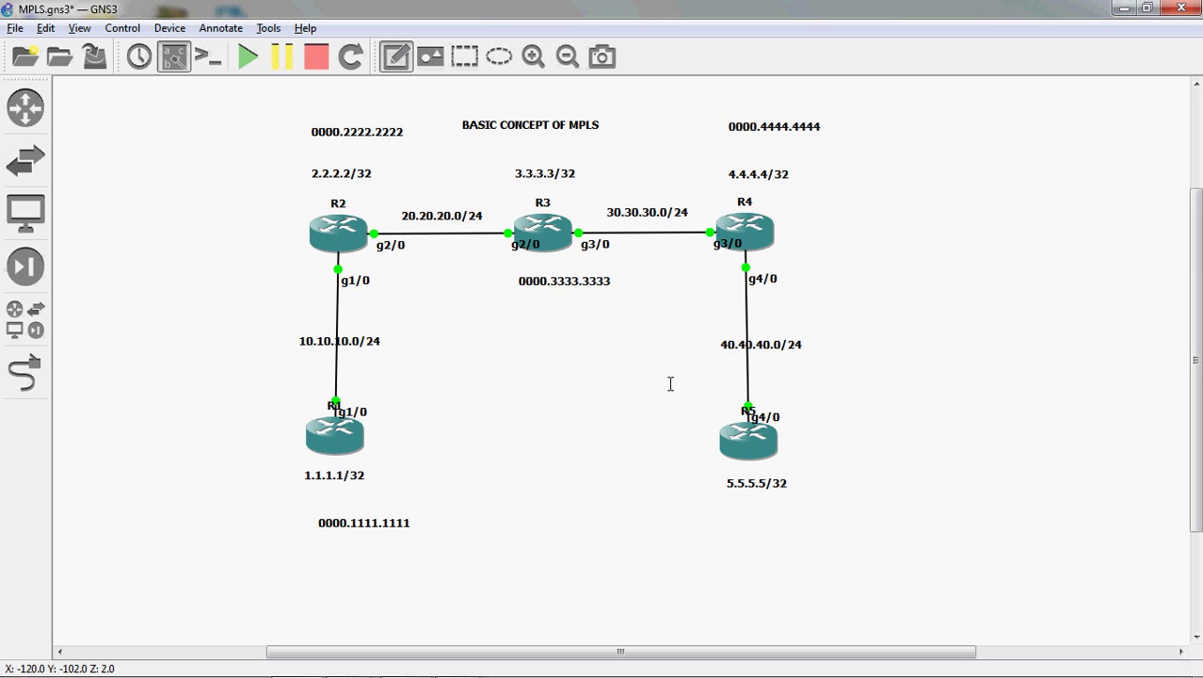
{"action": "left_click", "coordinate": [746, 523]}
{"action": "type", "text": "00"}
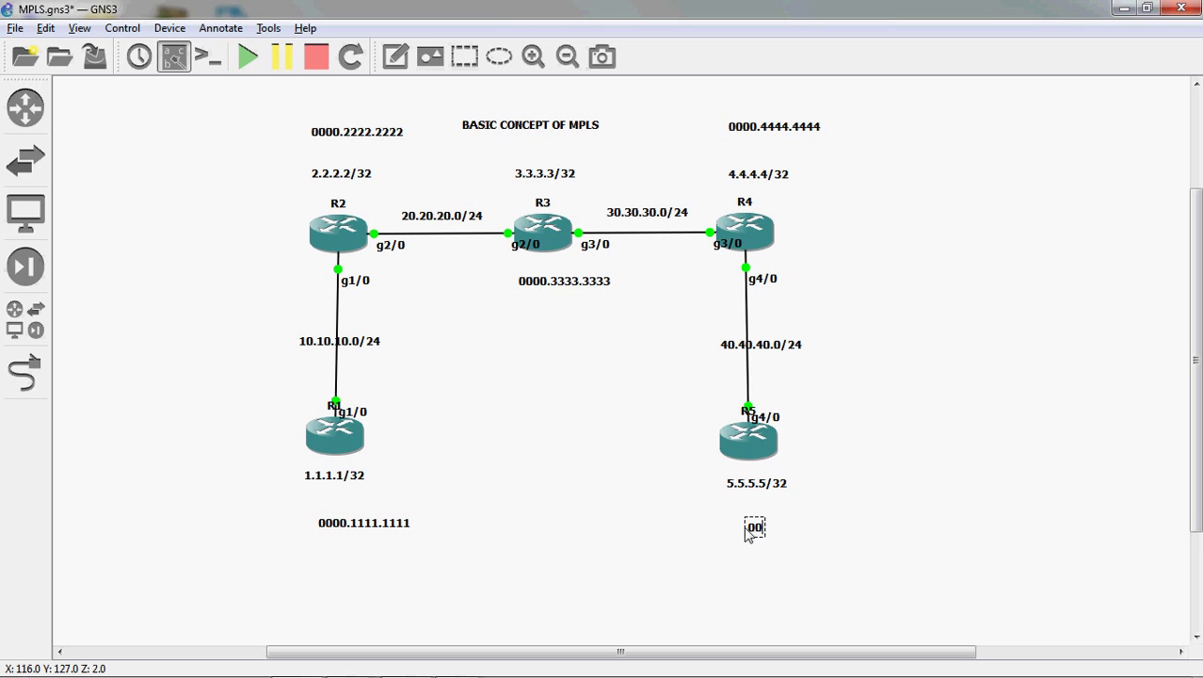
{"action": "type", "text": "00.5555"}
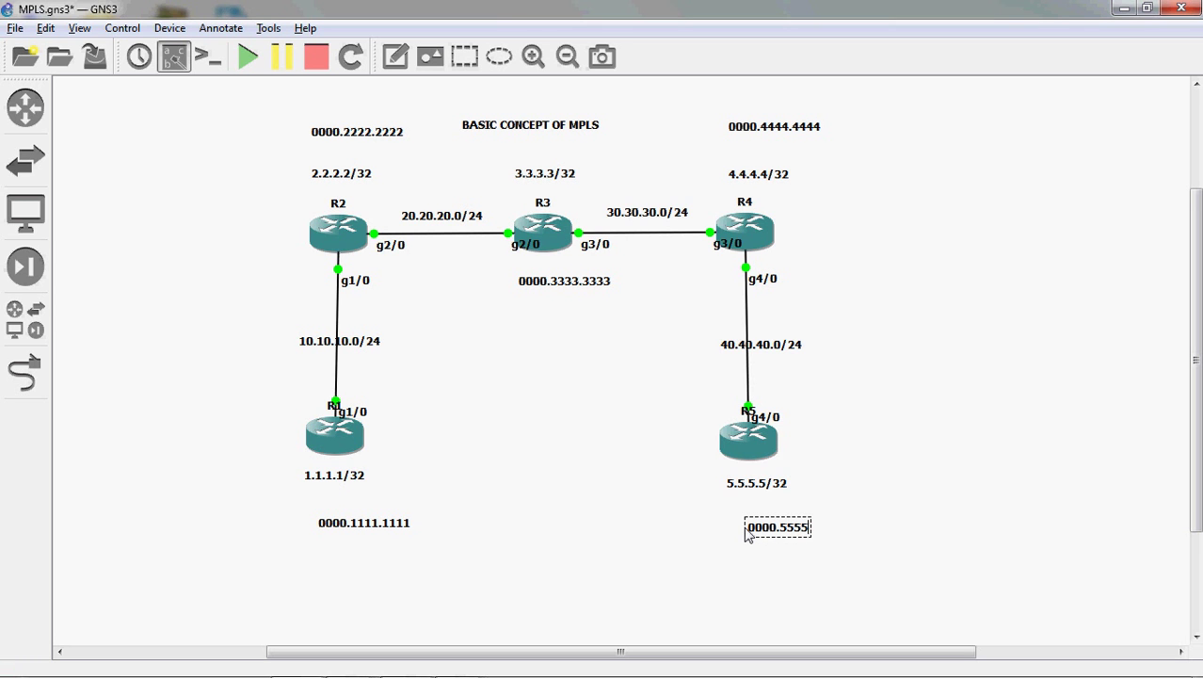
{"action": "type", "text": ".5555"}
{"action": "left_click", "coordinate": [991, 429]}
{"action": "mouse_move", "coordinate": [397, 668]}
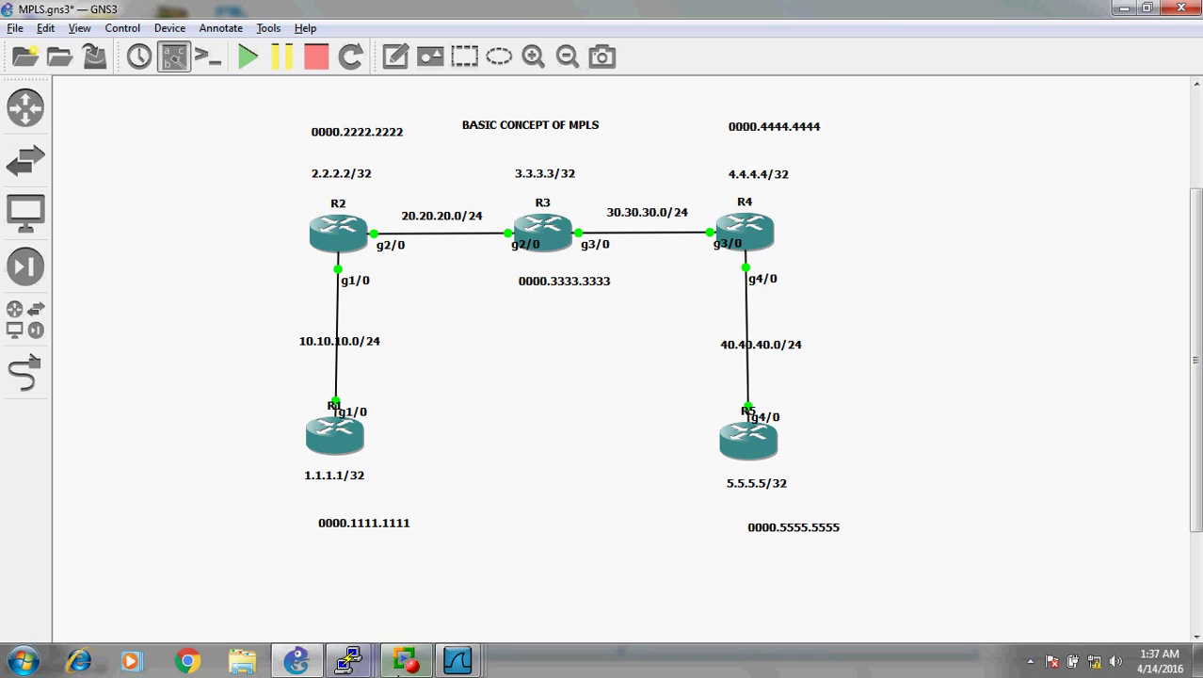
{"action": "right_click", "coordinate": [339, 320]}
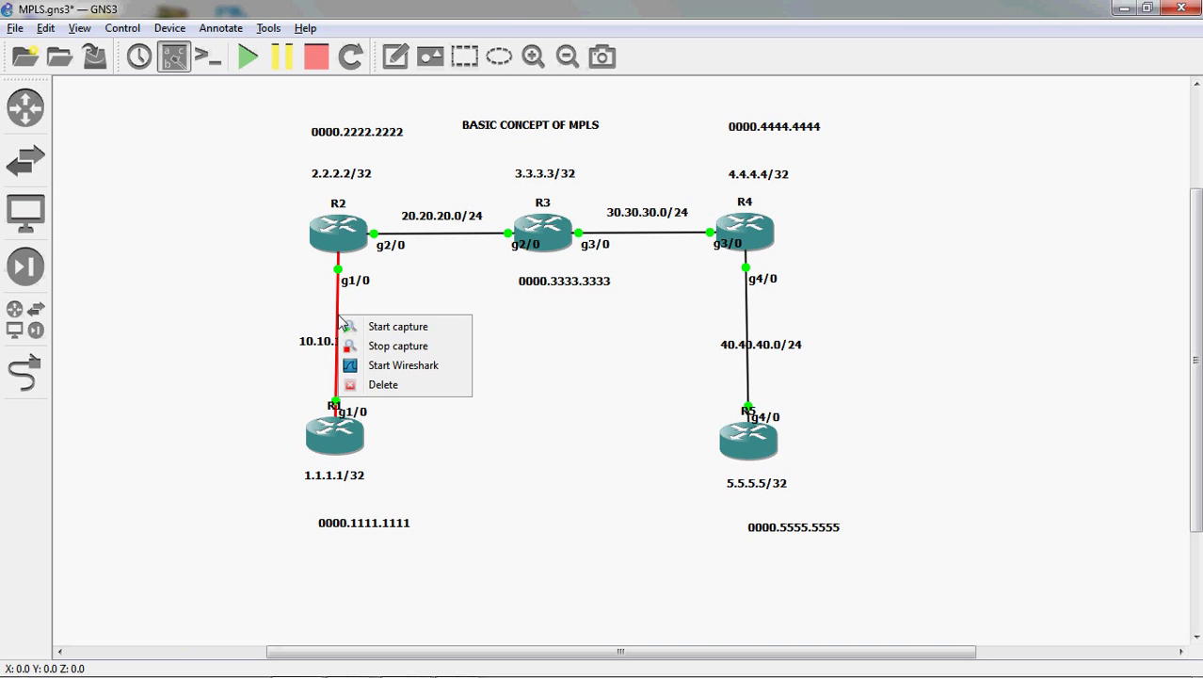
{"action": "left_click", "coordinate": [370, 347]}
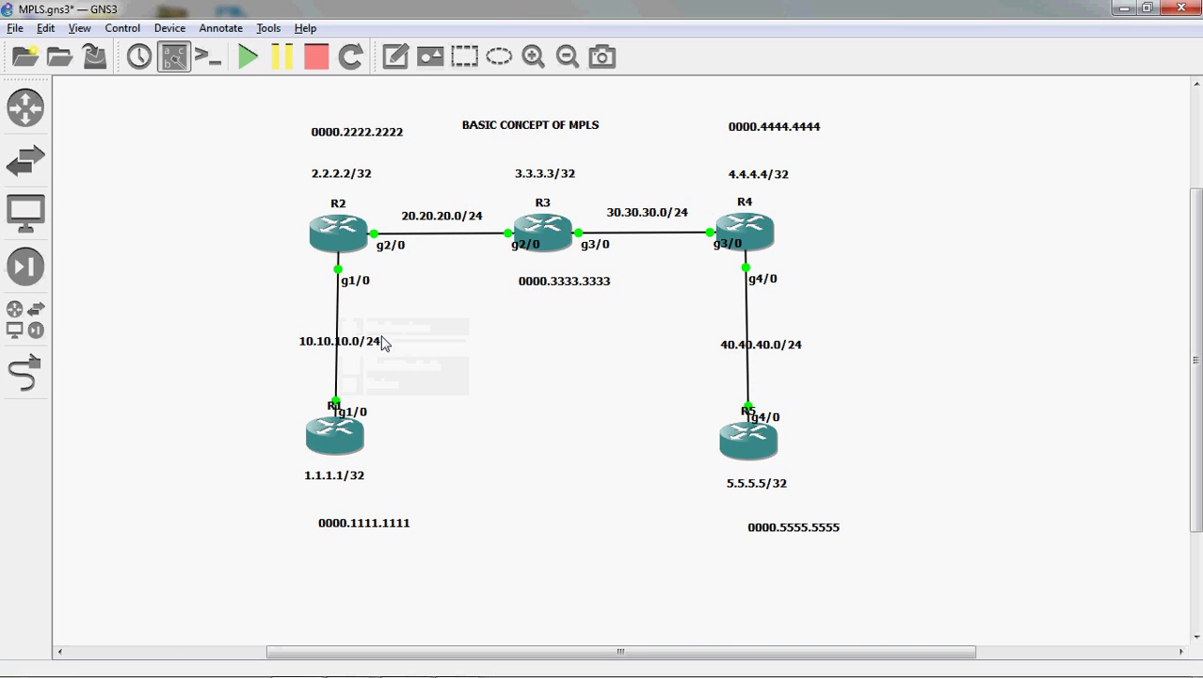
{"action": "right_click", "coordinate": [432, 241]}
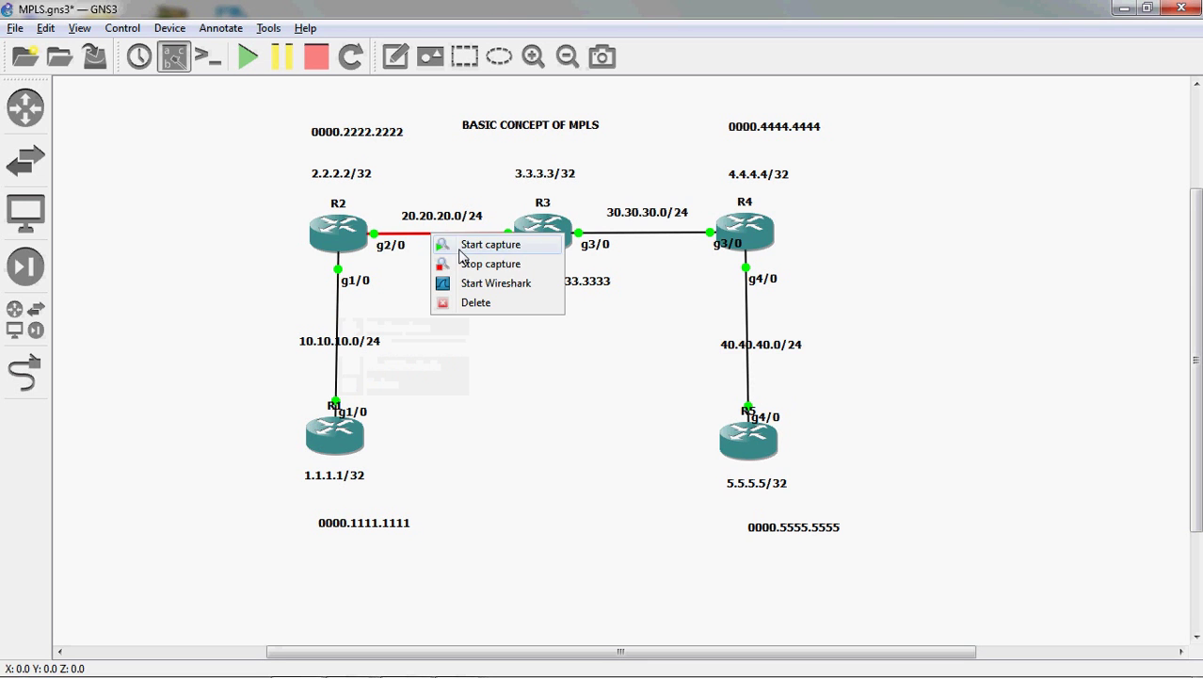
{"action": "left_click", "coordinate": [471, 275]}
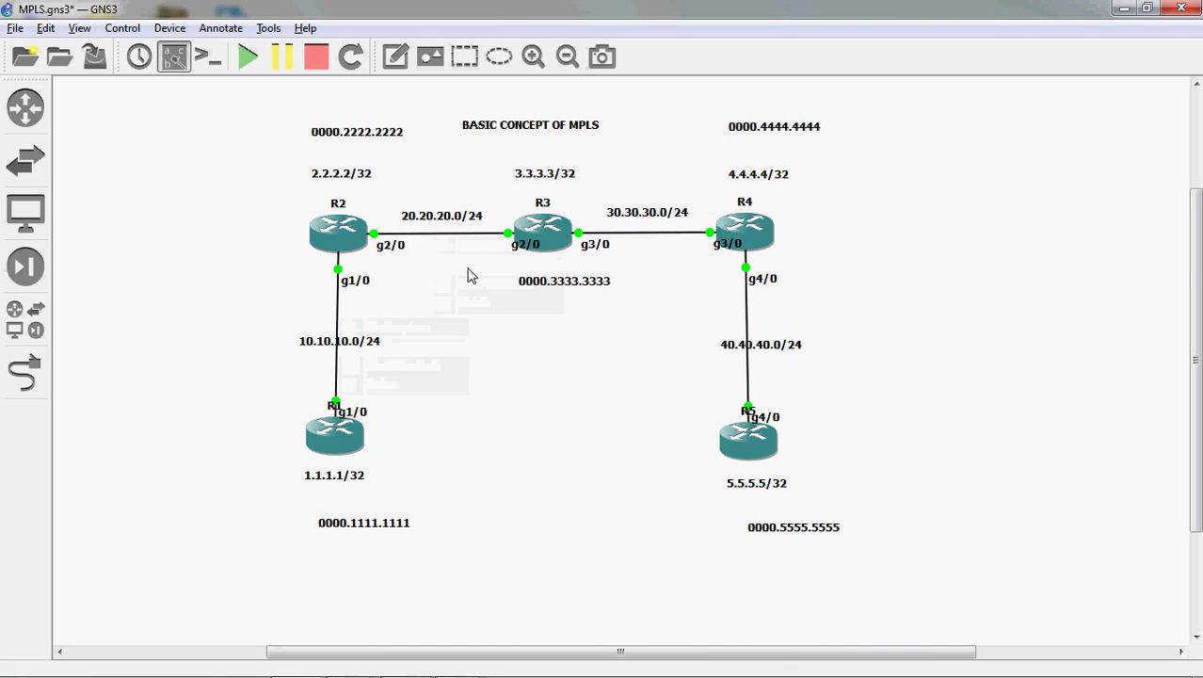
{"action": "right_click", "coordinate": [624, 234]}
{"action": "left_click", "coordinate": [683, 263]}
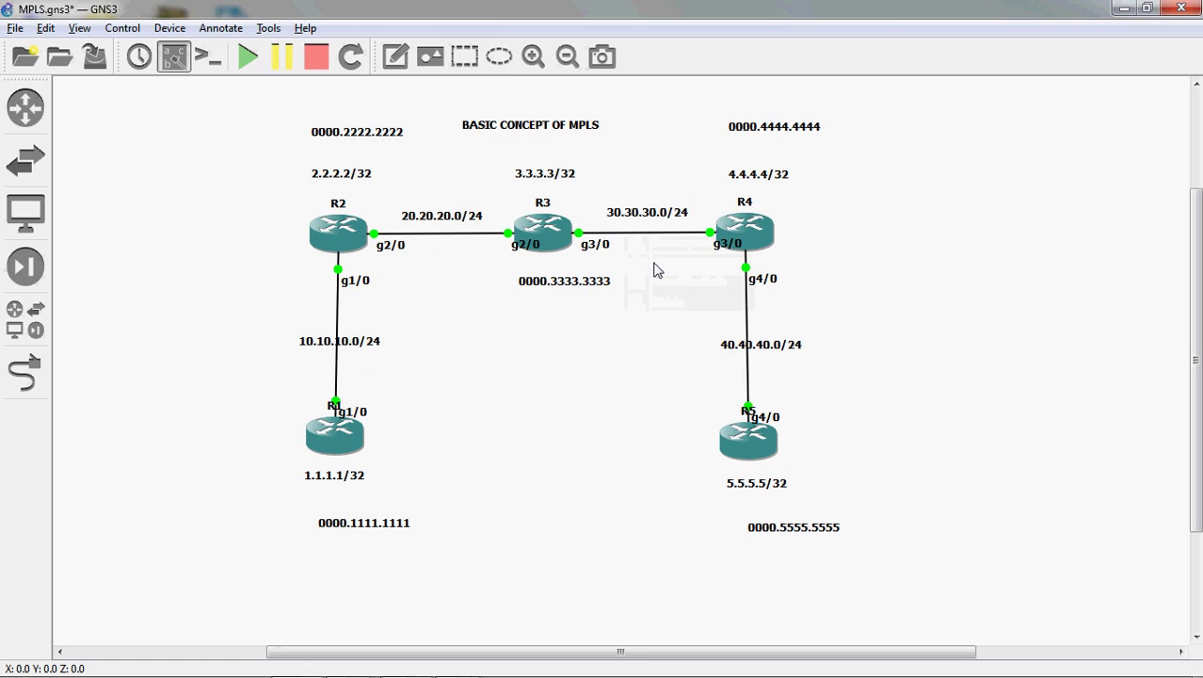
{"action": "right_click", "coordinate": [749, 319]}
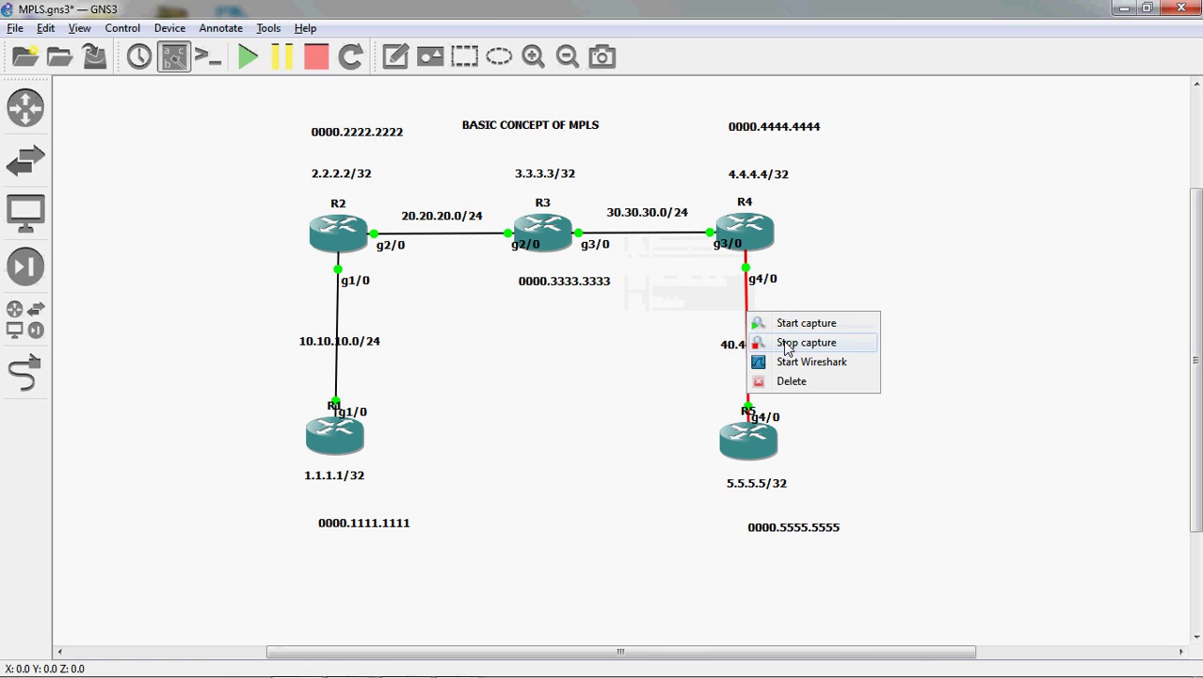
{"action": "left_click", "coordinate": [777, 342]}
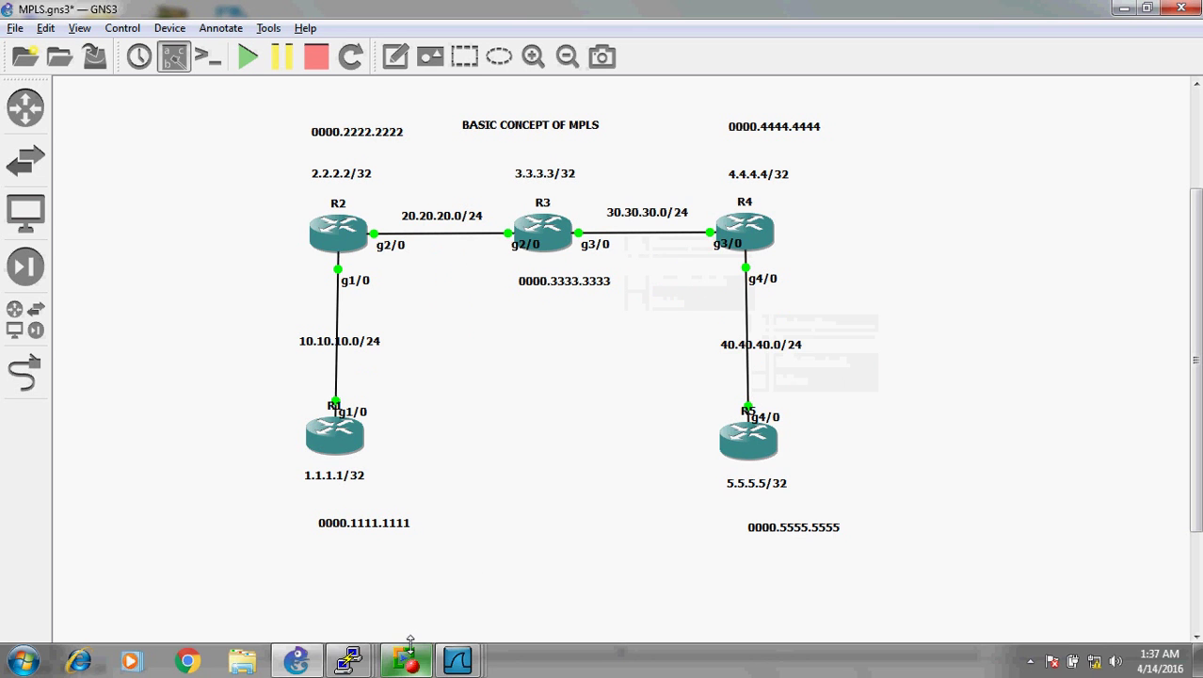
{"action": "left_click", "coordinate": [348, 661]}
{"action": "left_click", "coordinate": [149, 564]}
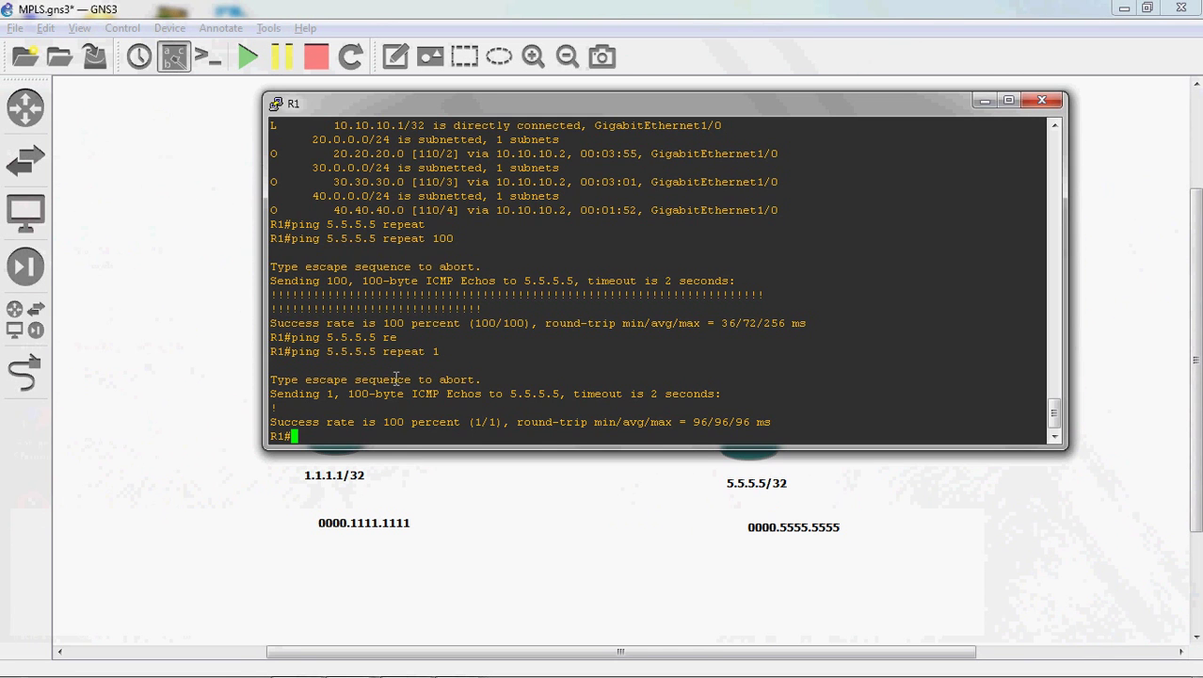
{"action": "left_click", "coordinate": [497, 564]}
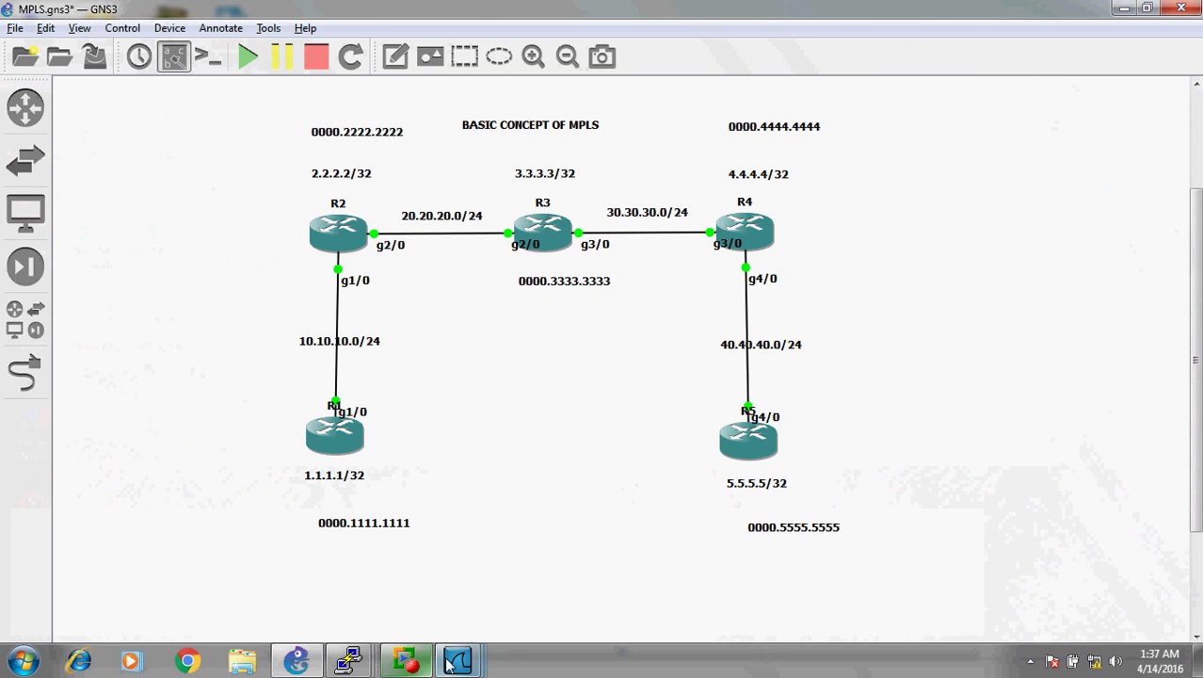
Open the first Wireshark capture, expand Ethernet II, and inspect loopback reply packet 73.
{"action": "left_click", "coordinate": [458, 661]}
{"action": "left_click", "coordinate": [155, 578]}
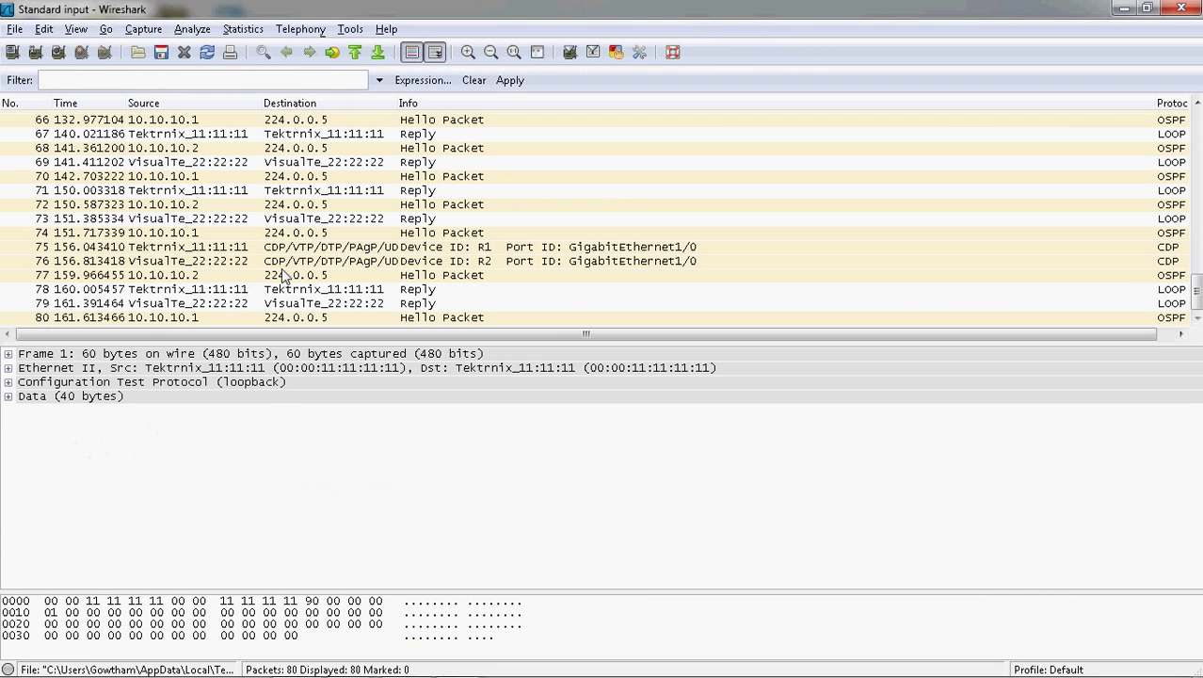
{"action": "left_click", "coordinate": [12, 369]}
{"action": "left_click", "coordinate": [9, 369]}
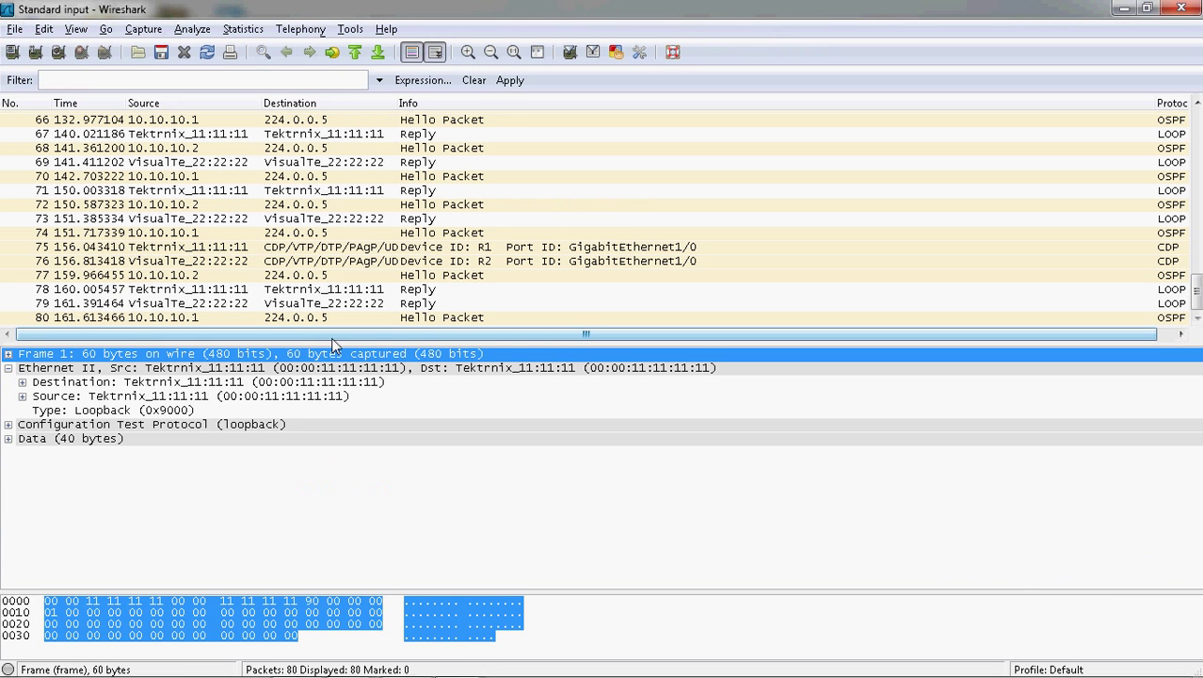
{"action": "left_click", "coordinate": [289, 371]}
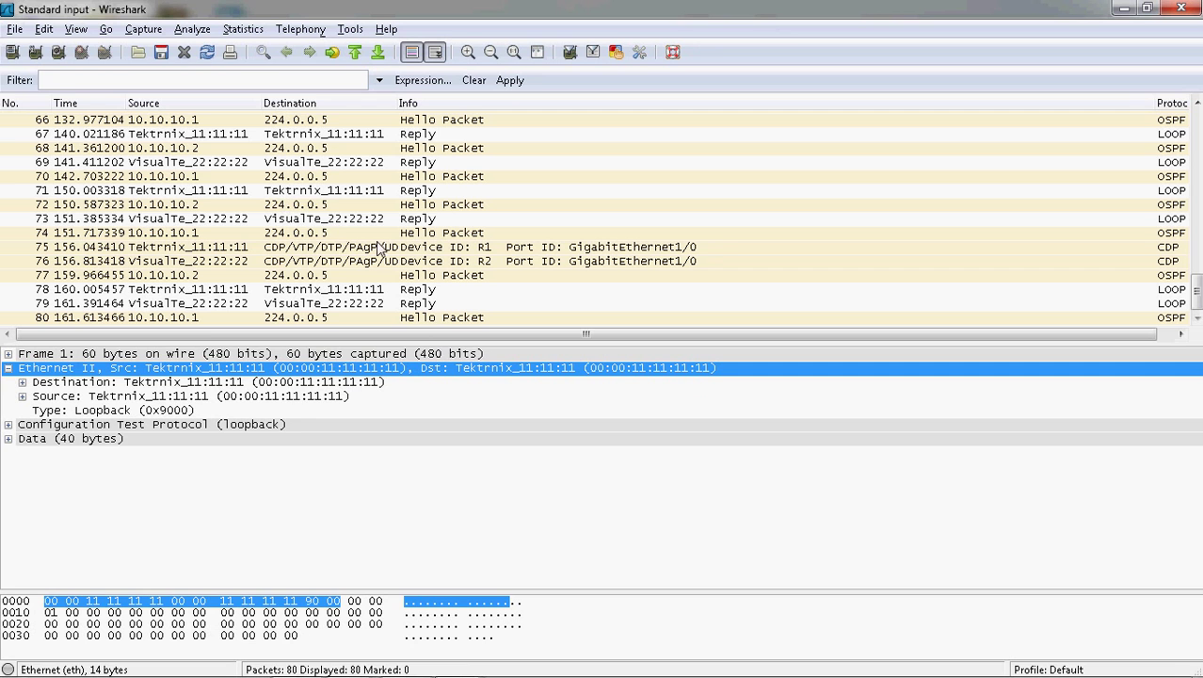
{"action": "left_click", "coordinate": [337, 220]}
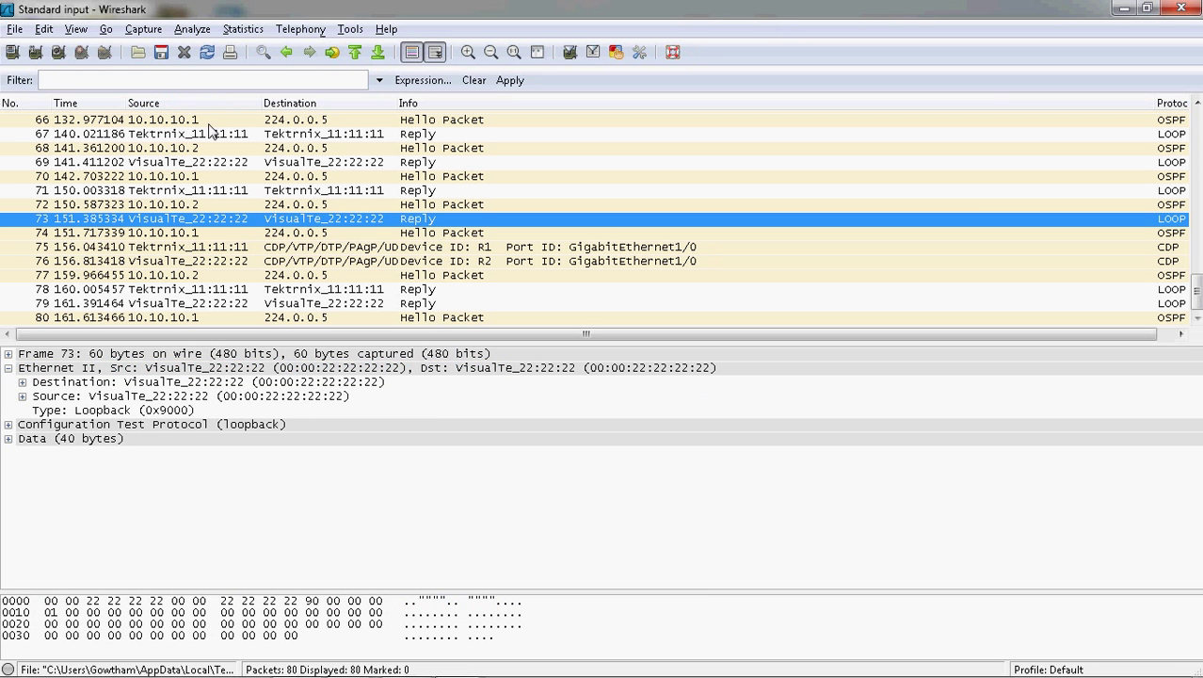
{"action": "left_click", "coordinate": [164, 79]}
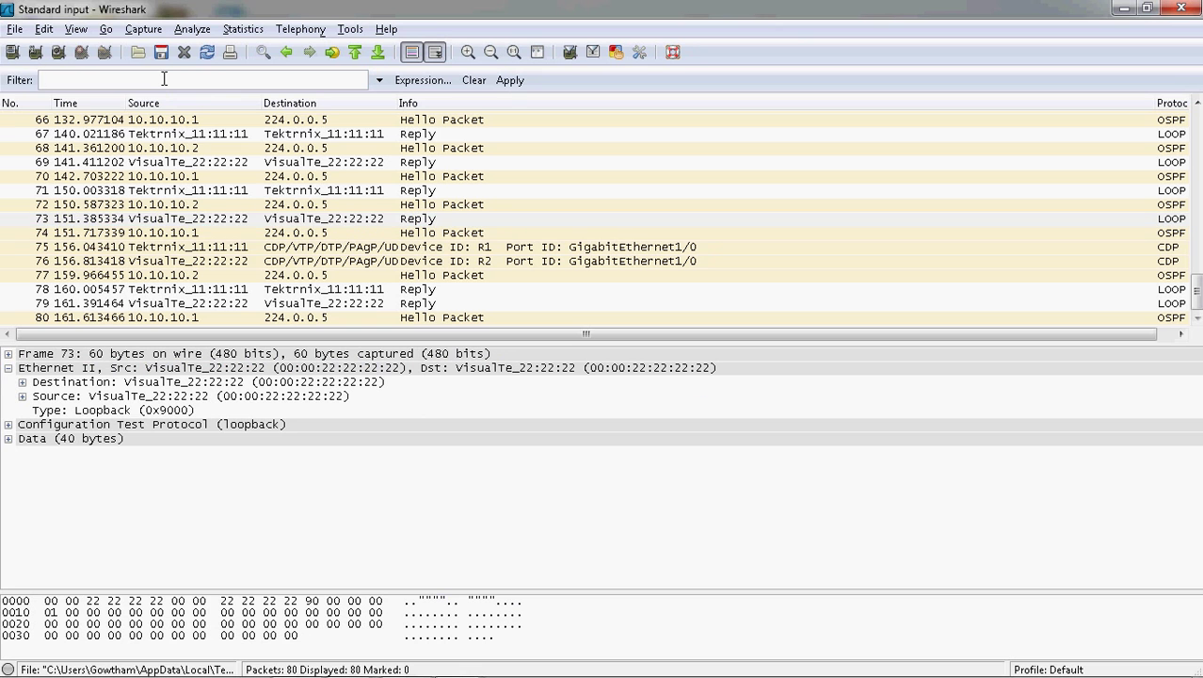
Apply the icmp display filter and inspect echo request packet 33.
{"action": "type", "text": "icmp"}
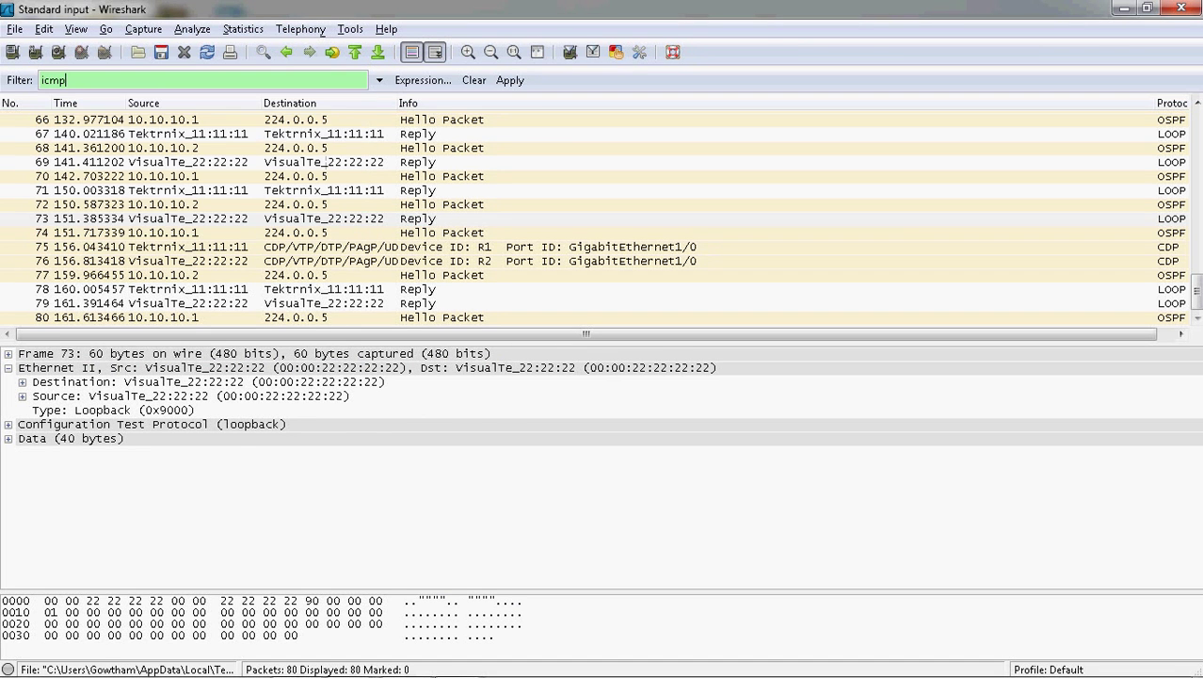
{"action": "key", "text": "Return"}
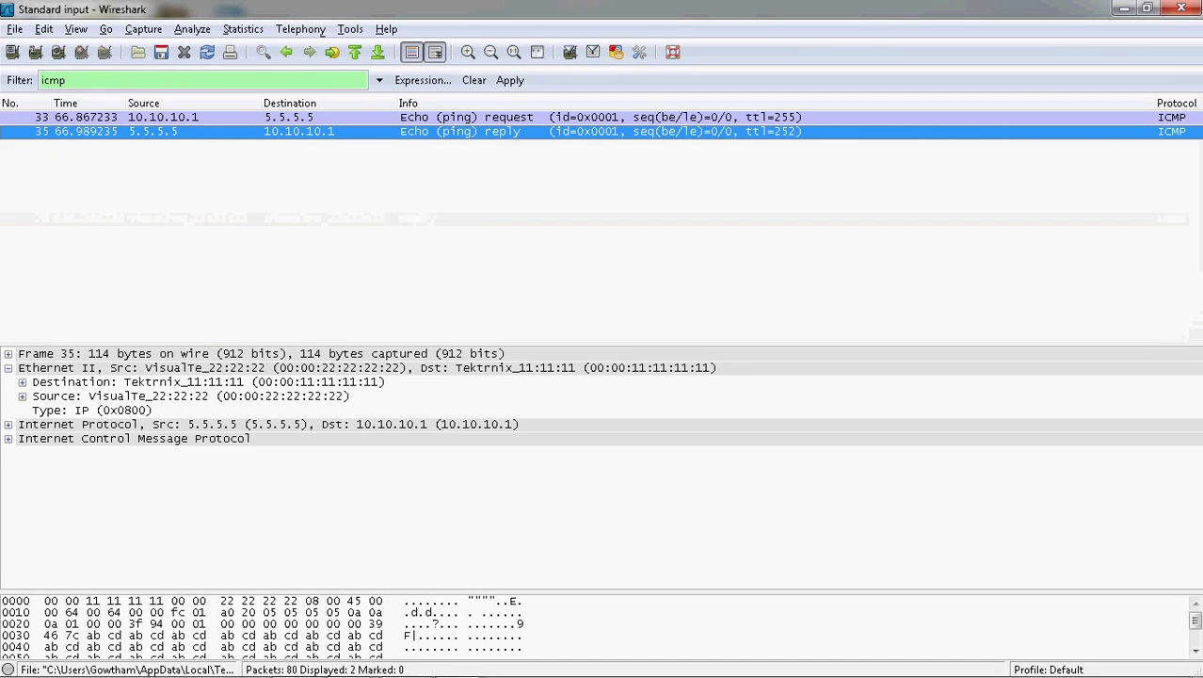
{"action": "left_click", "coordinate": [252, 119]}
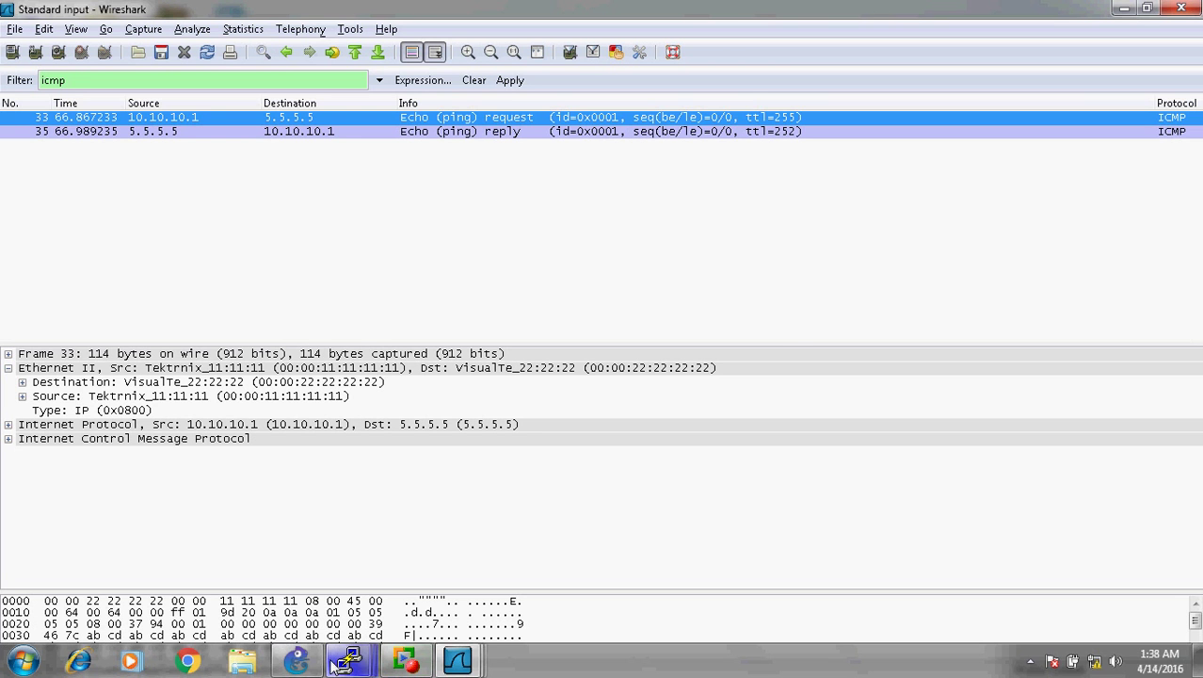
{"action": "left_click", "coordinate": [339, 665]}
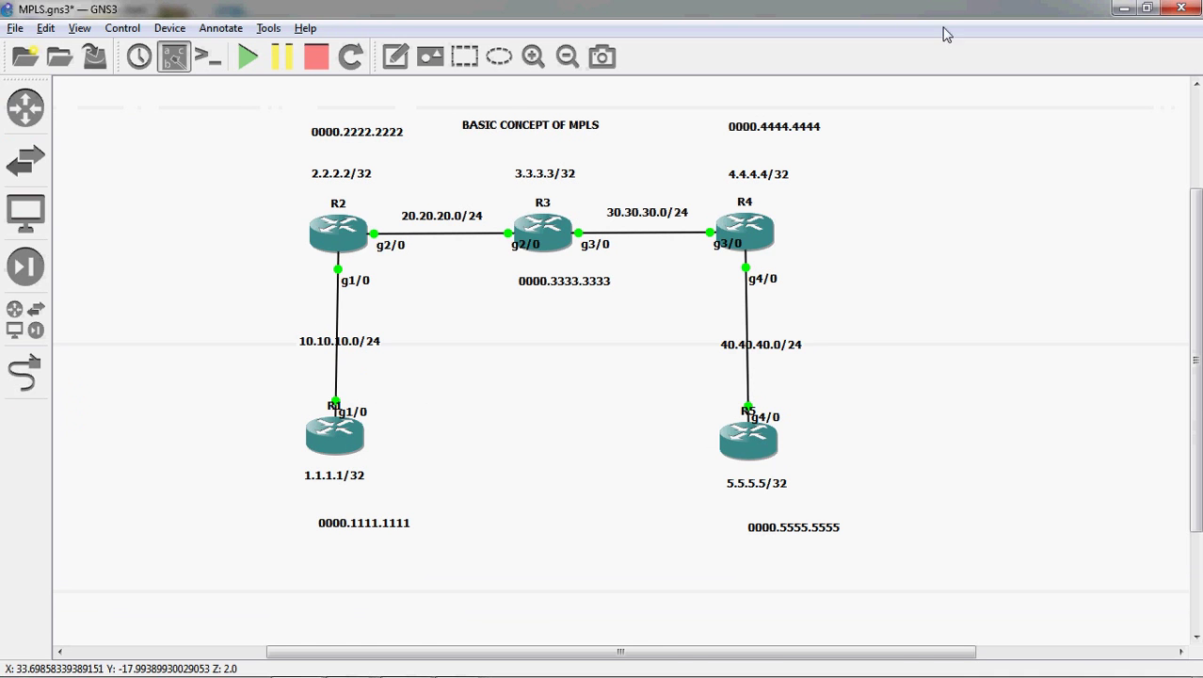
Minimize GNS3 to reveal the filtered Wireshark ICMP capture.
{"action": "left_click", "coordinate": [1122, 8]}
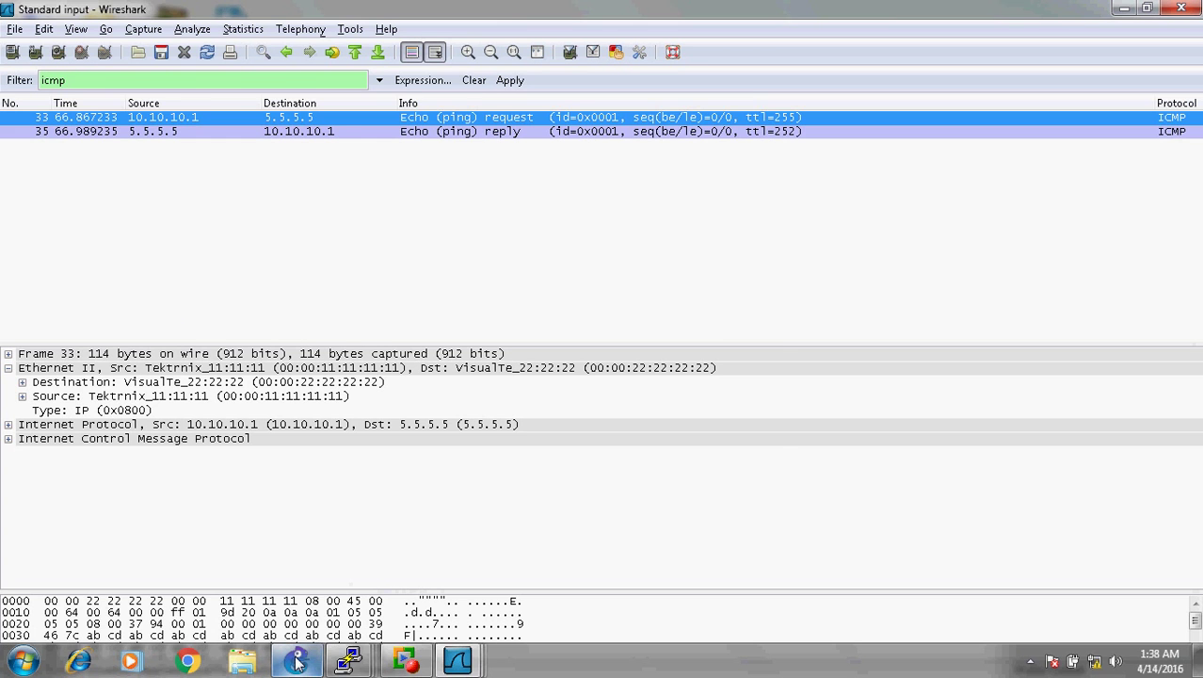
Bring the GNS3 MPLS topology back and view R1's info tooltip.
{"action": "left_click", "coordinate": [297, 659]}
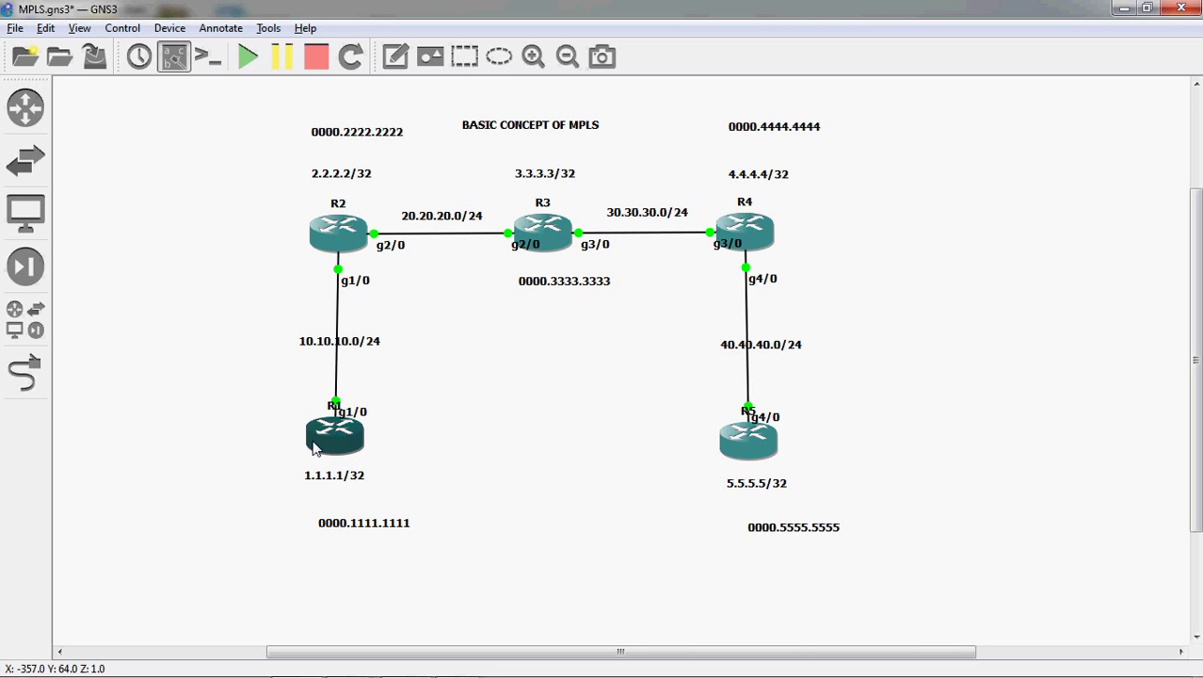
{"action": "mouse_move", "coordinate": [330, 448]}
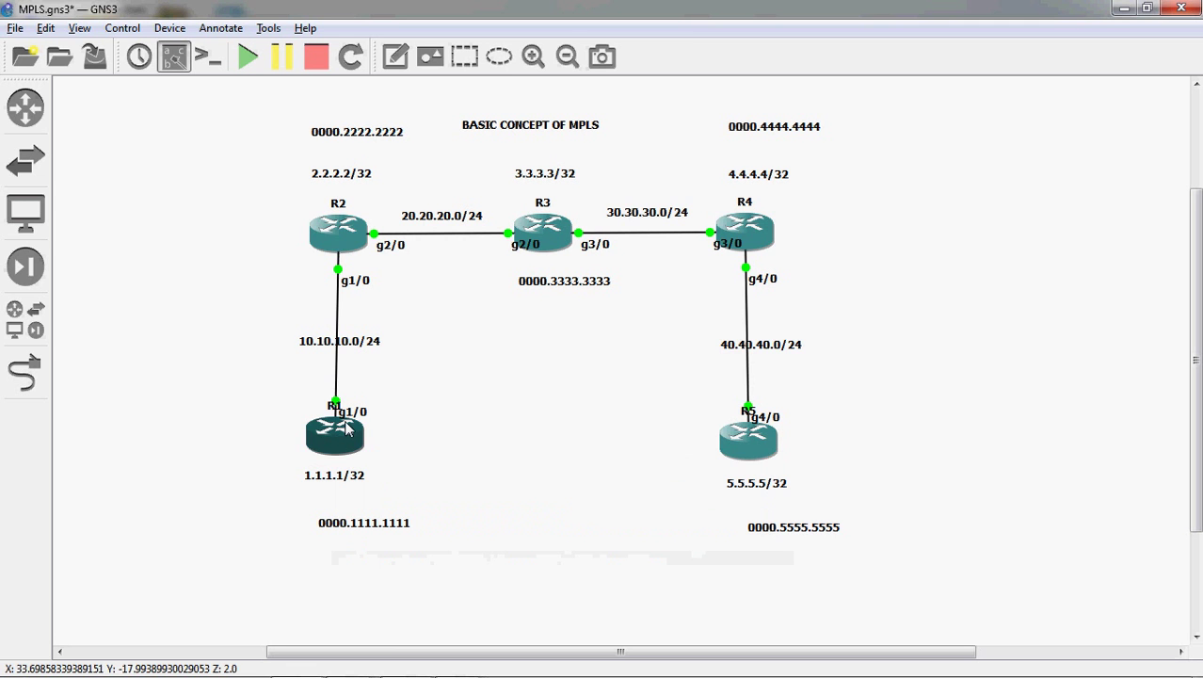
{"action": "mouse_move", "coordinate": [358, 670]}
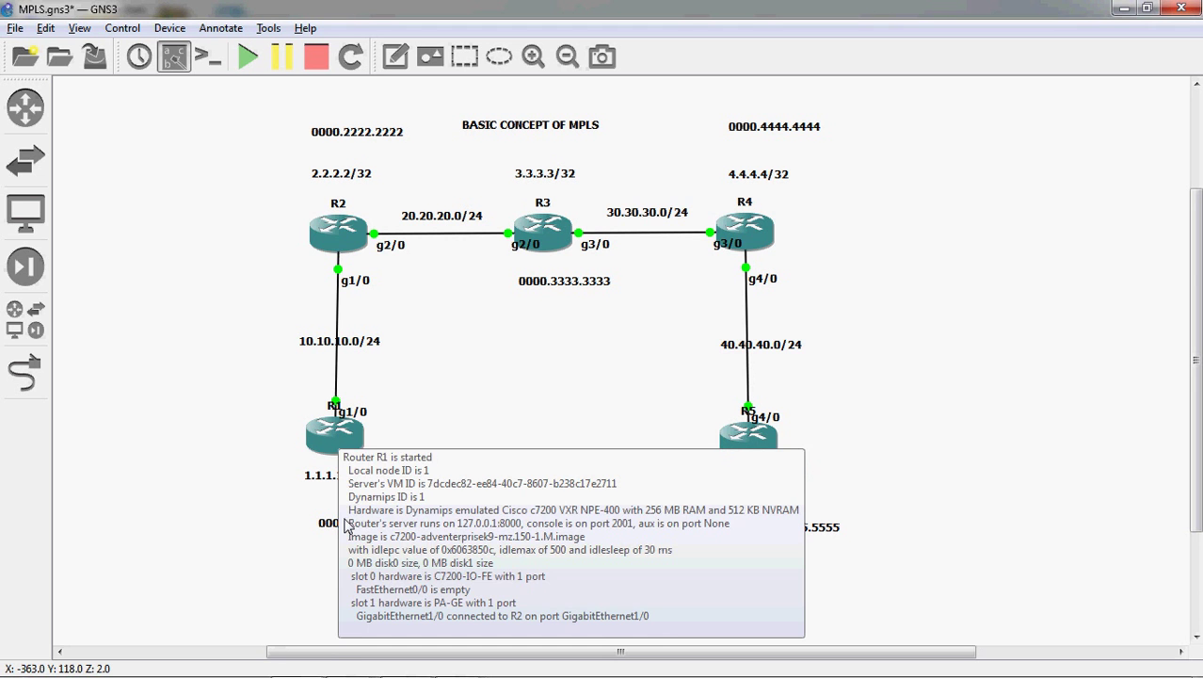
Bring Wireshark forward and expand packet 33's IPv4 header, showing TTL 255.
{"action": "mouse_move", "coordinate": [452, 673]}
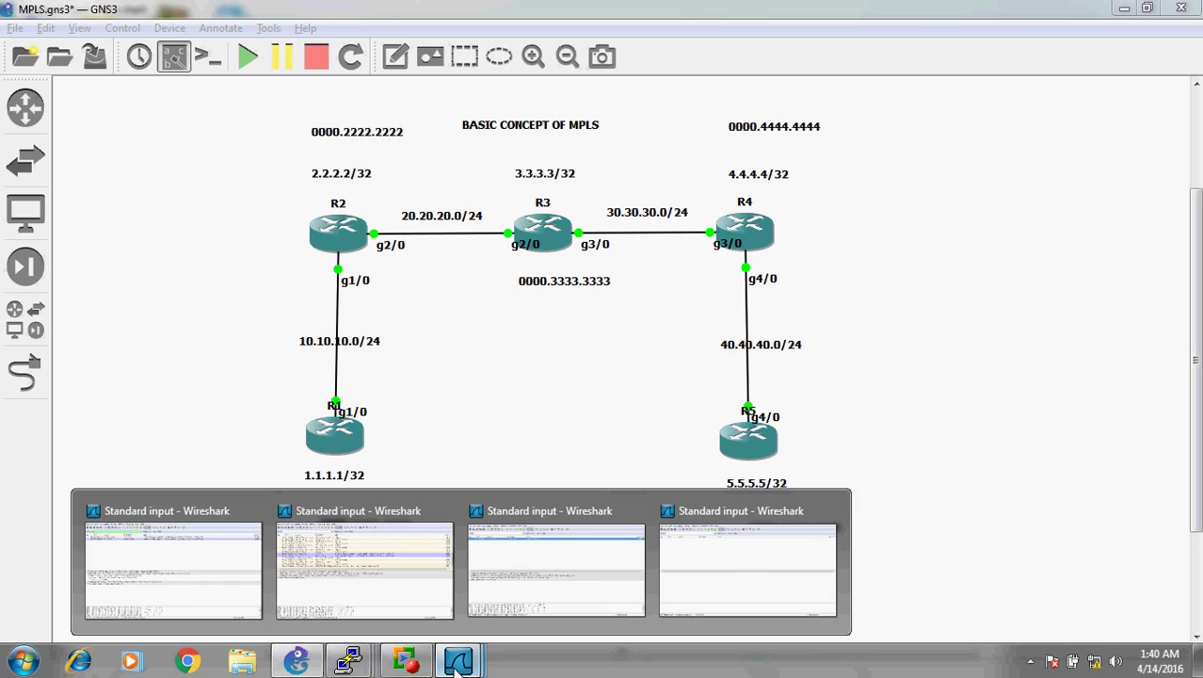
{"action": "left_click", "coordinate": [130, 539]}
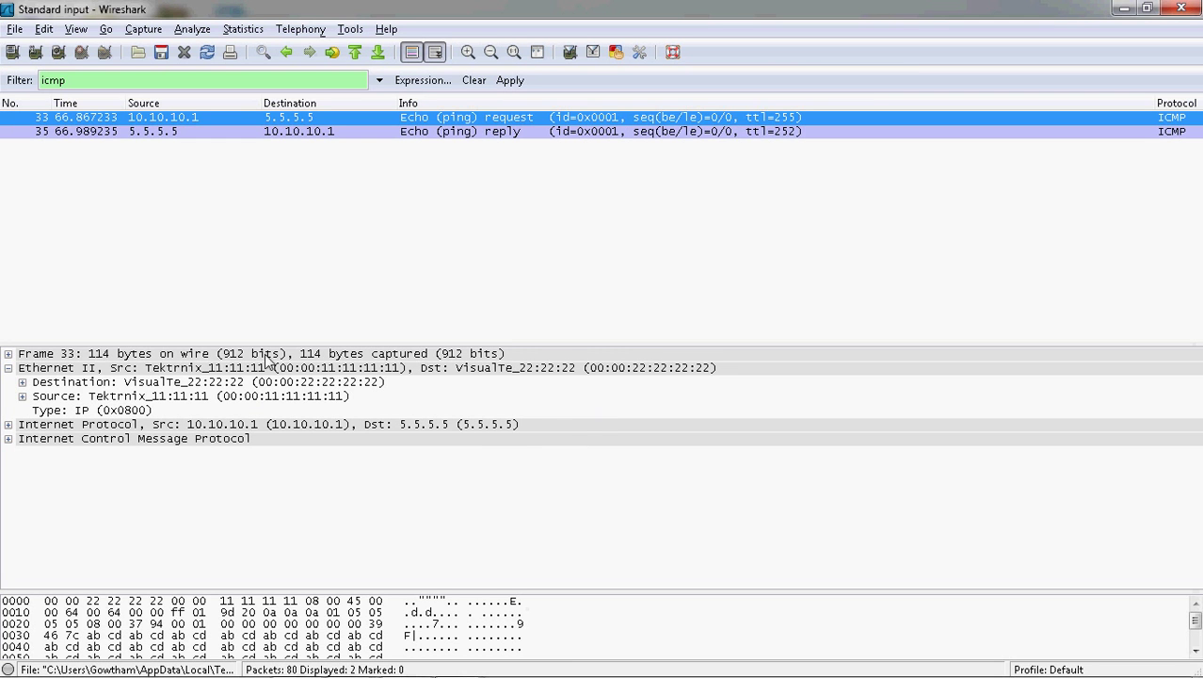
{"action": "left_click", "coordinate": [8, 425]}
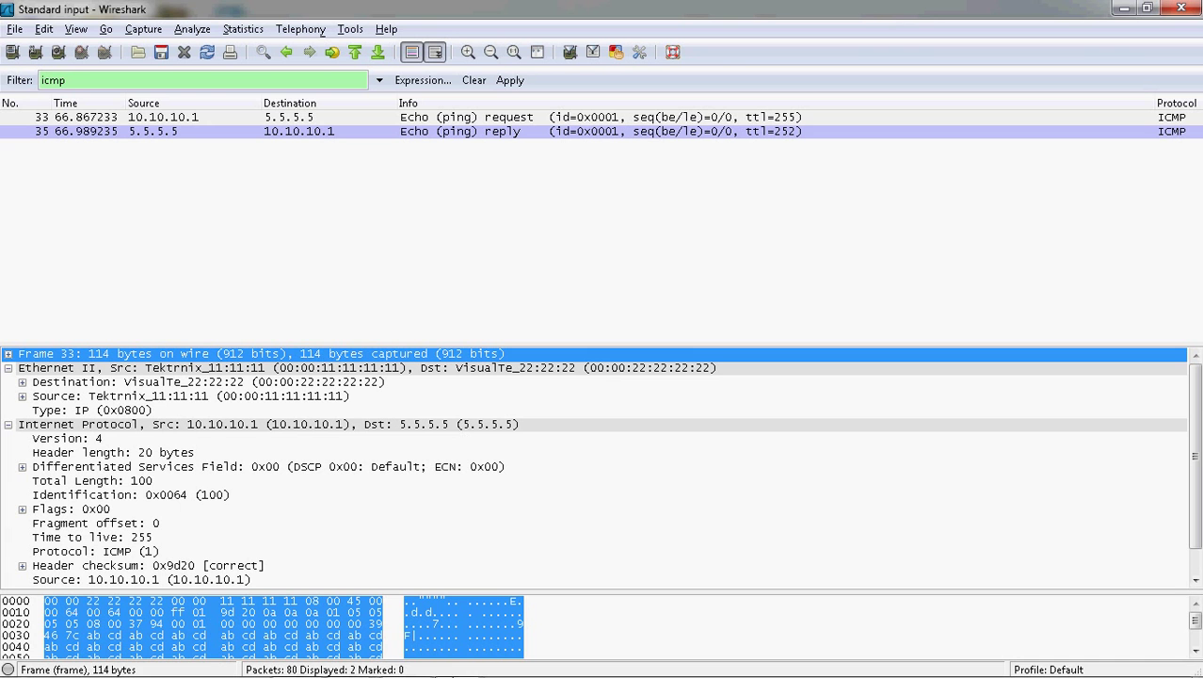
{"action": "left_click", "coordinate": [348, 662]}
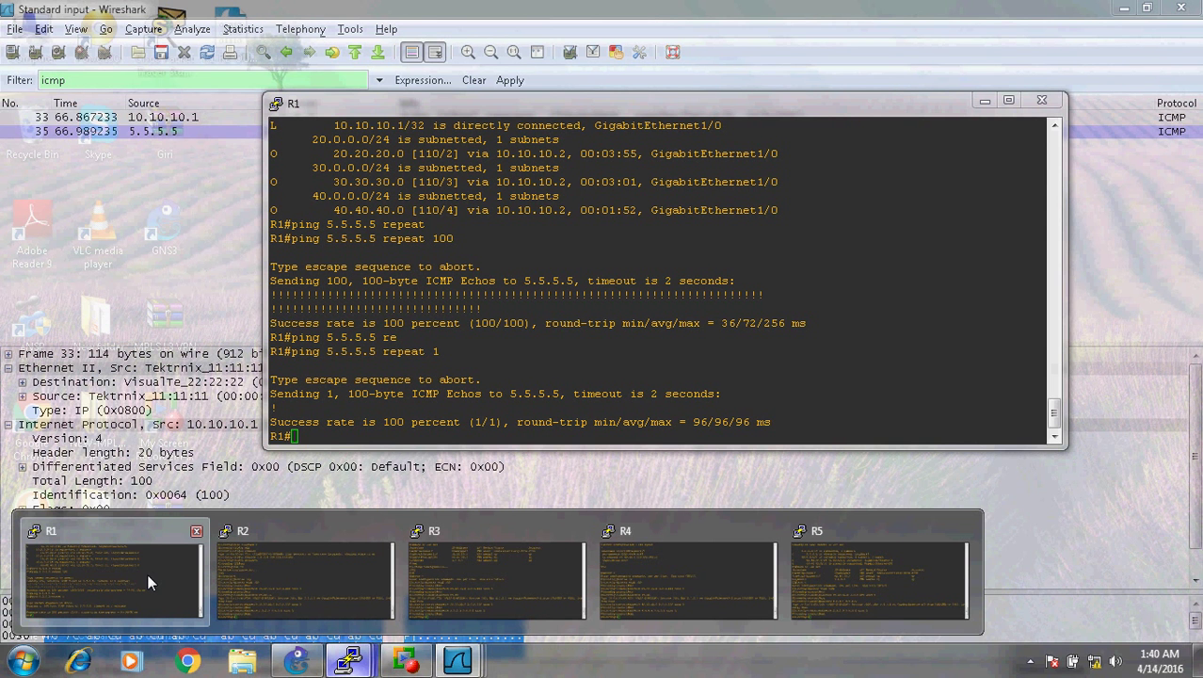
Run 'show ip route' on R1 and highlight the 5.5.5.5 OSPF route and 10.0.0.0/8 summary.
{"action": "left_click", "coordinate": [147, 574]}
{"action": "type", "text": "show ip rout"}
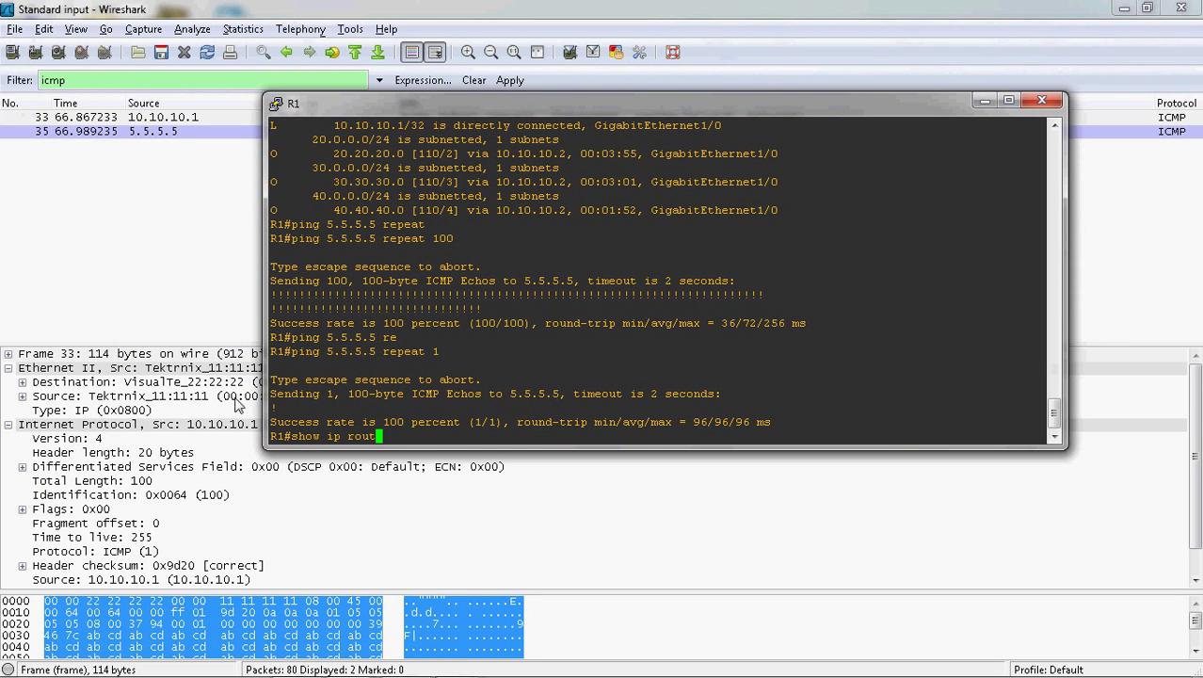
{"action": "type", "text": "e"}
{"action": "key", "text": "Return"}
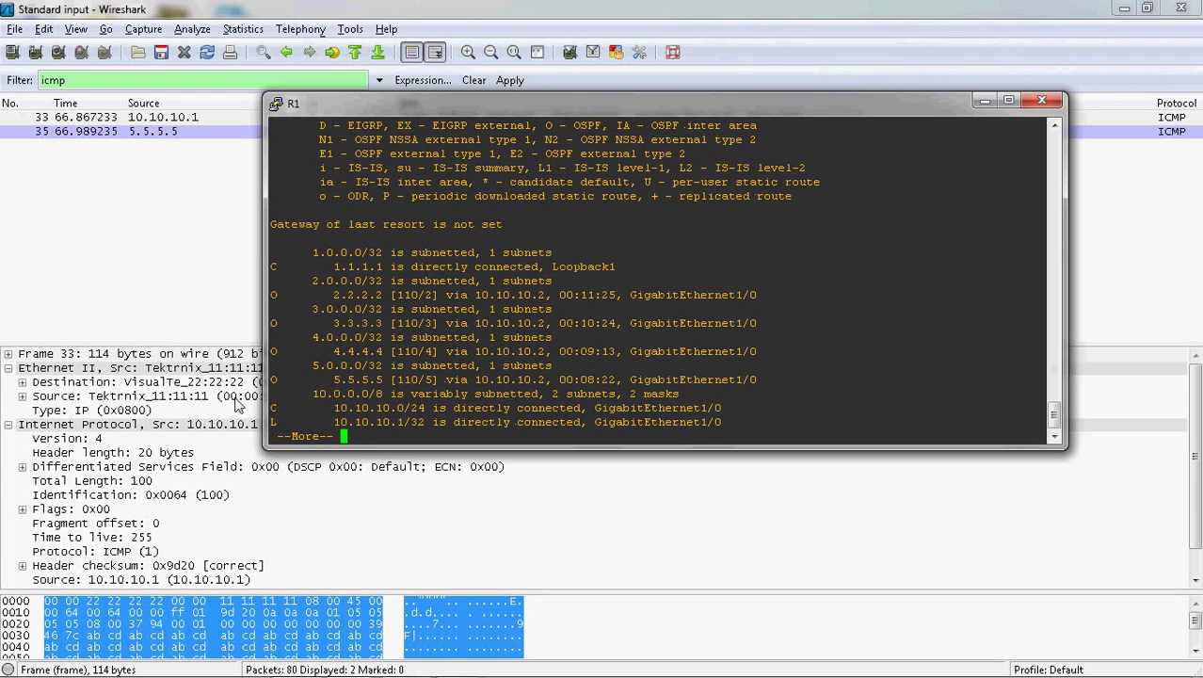
{"action": "left_click_drag", "start_coordinate": [317, 383], "coordinate": [558, 382]}
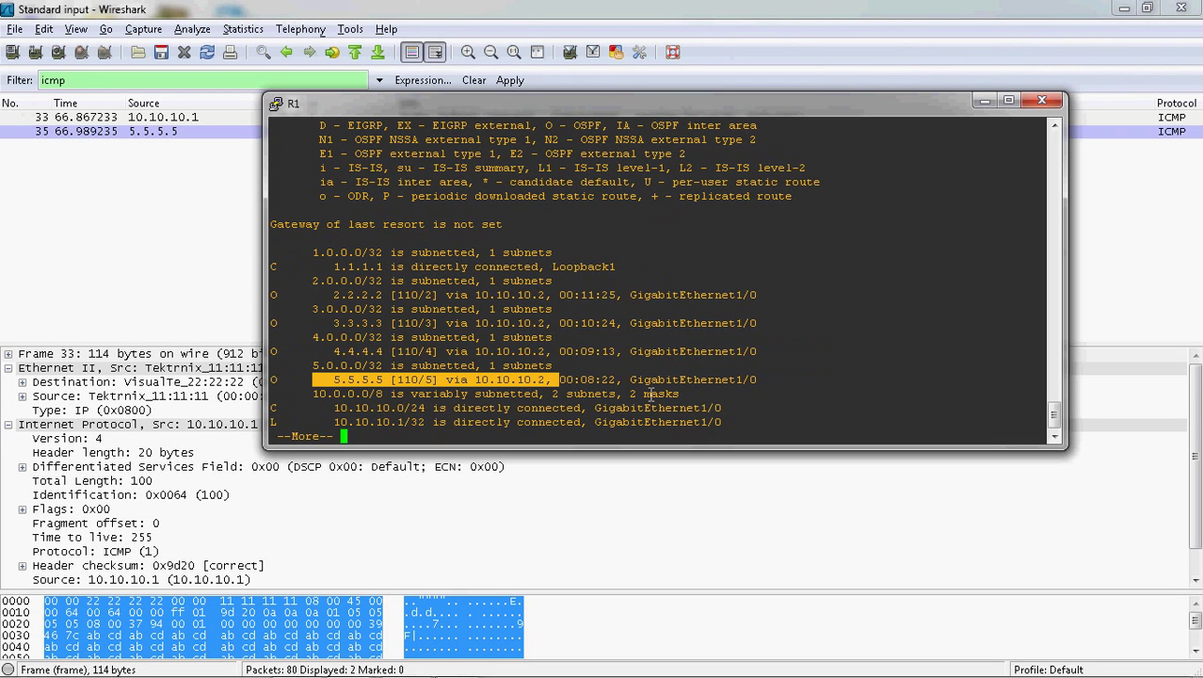
{"action": "left_click_drag", "start_coordinate": [758, 380], "coordinate": [619, 394]}
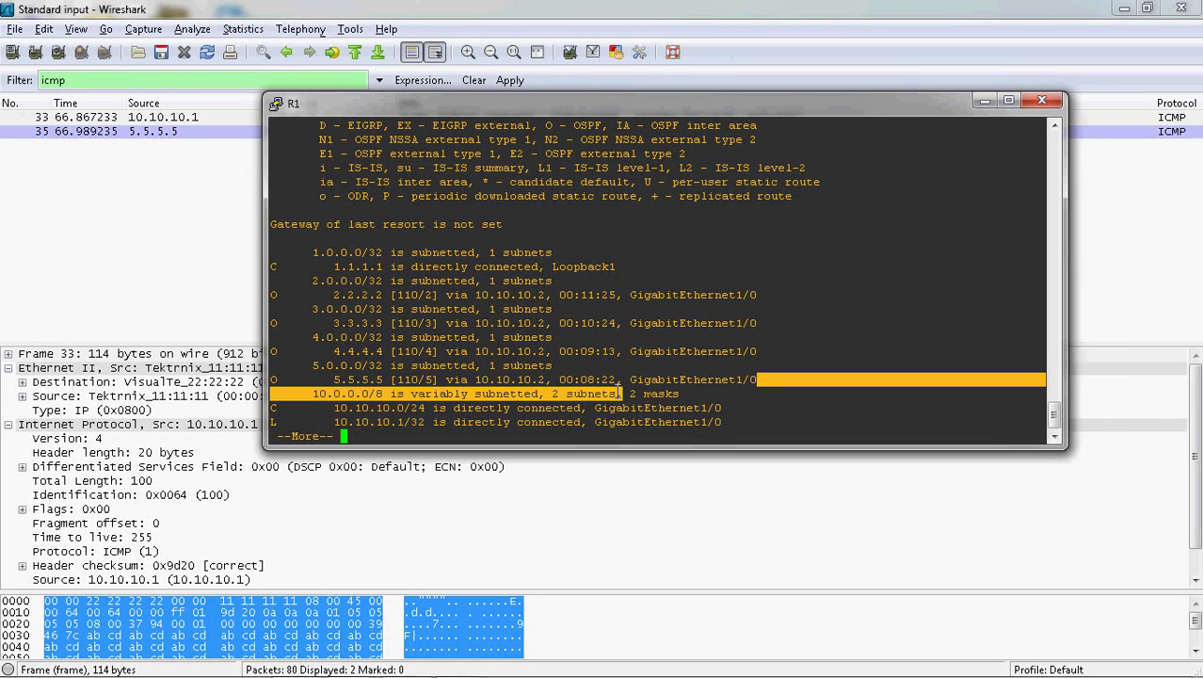
{"action": "left_click_drag", "start_coordinate": [335, 380], "coordinate": [385, 380]}
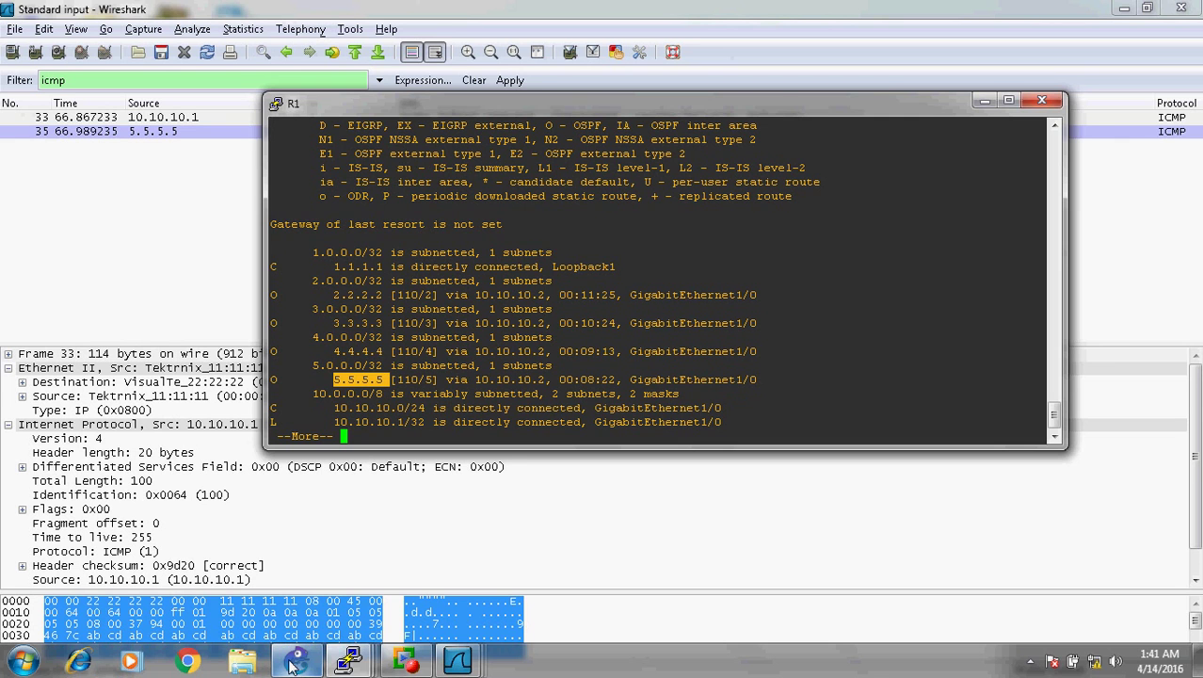
{"action": "left_click", "coordinate": [294, 663]}
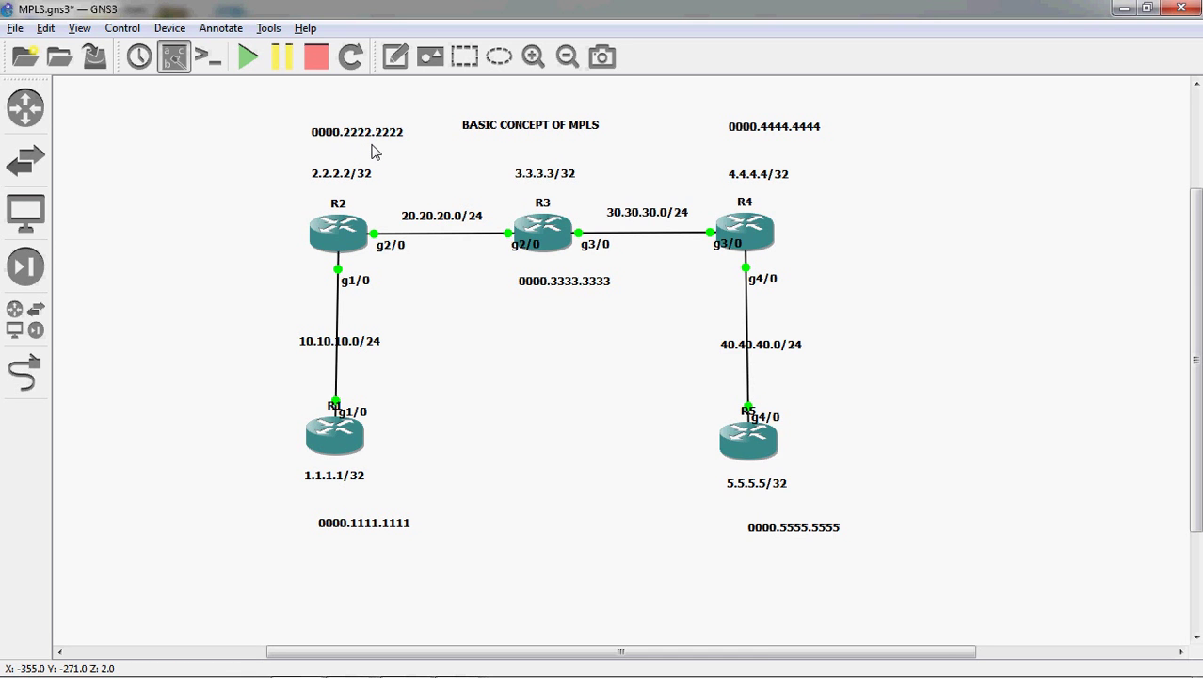
Bring the Wireshark ICMP capture forward and toggle frame 33's Frame and Ethernet II details.
{"action": "mouse_move", "coordinate": [381, 673]}
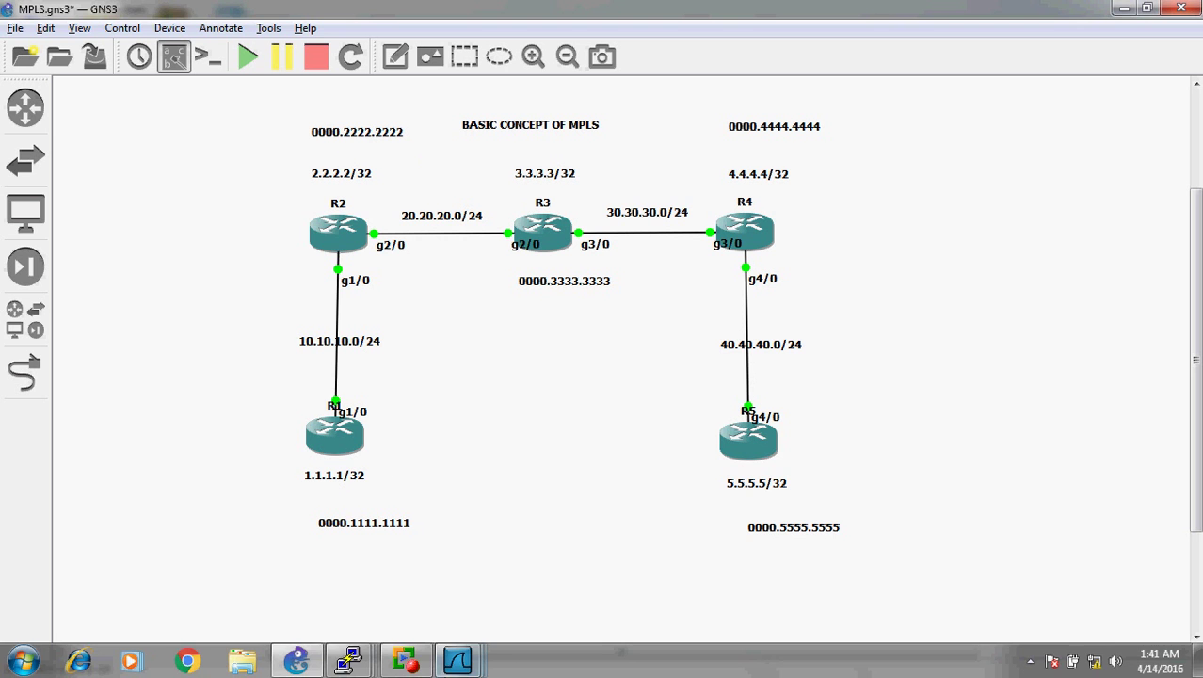
{"action": "mouse_move", "coordinate": [459, 661]}
{"action": "left_click", "coordinate": [166, 532]}
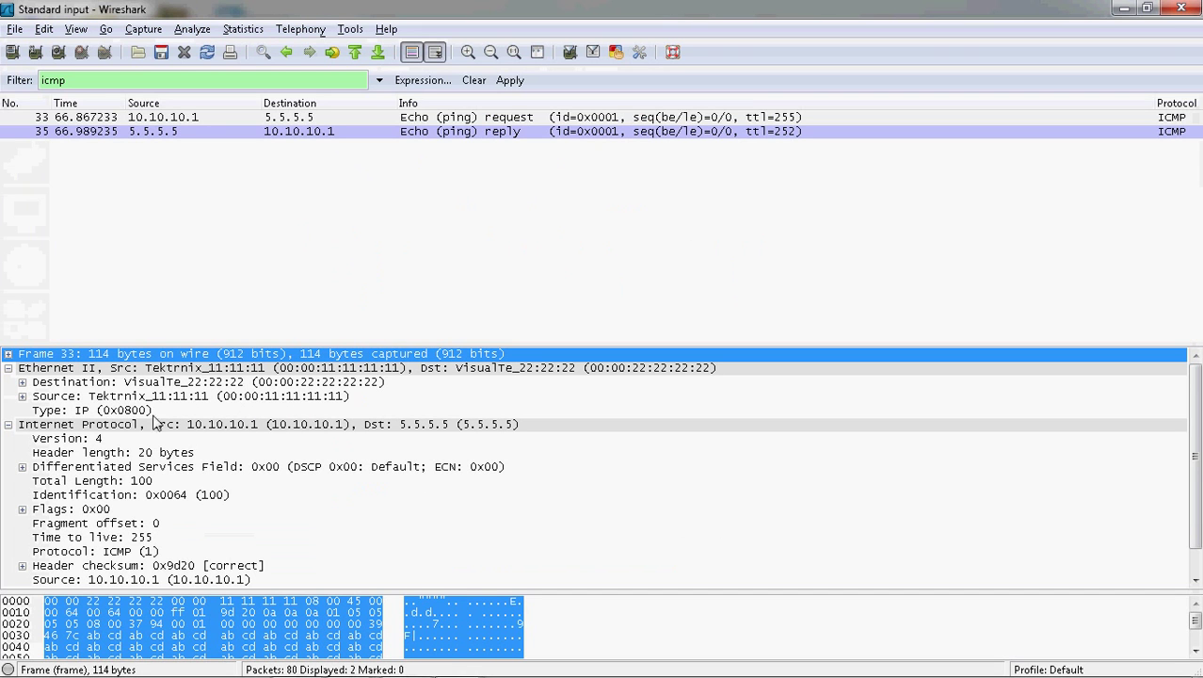
{"action": "left_click", "coordinate": [9, 368]}
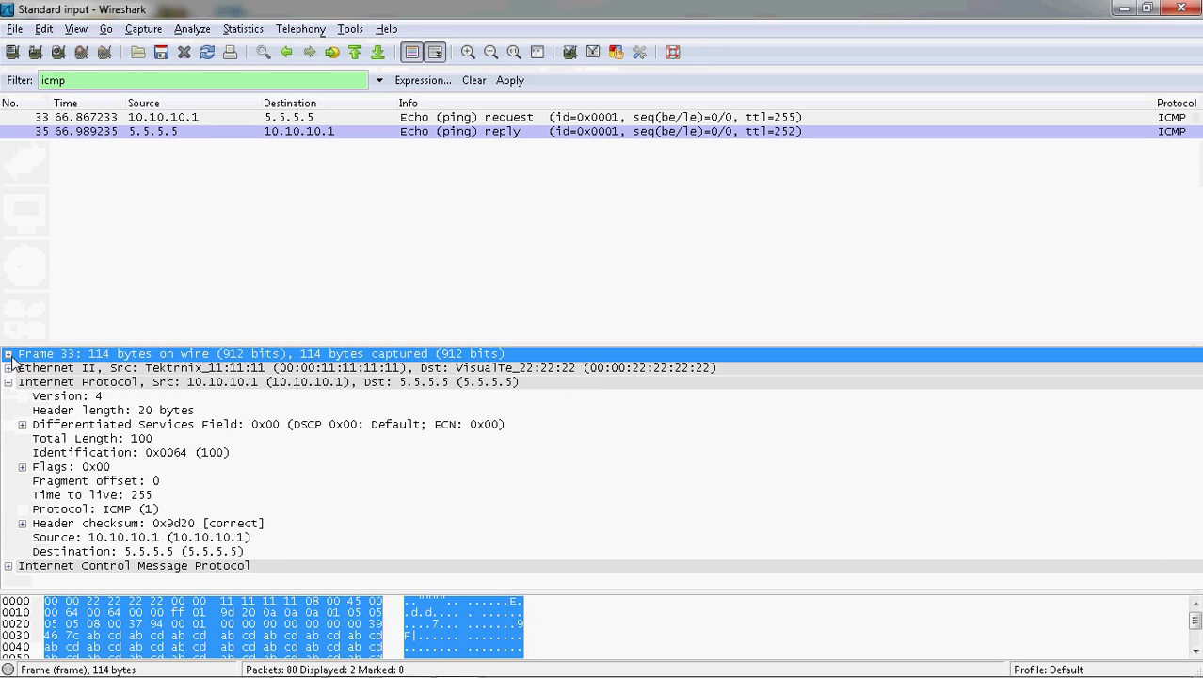
{"action": "left_click", "coordinate": [9, 355]}
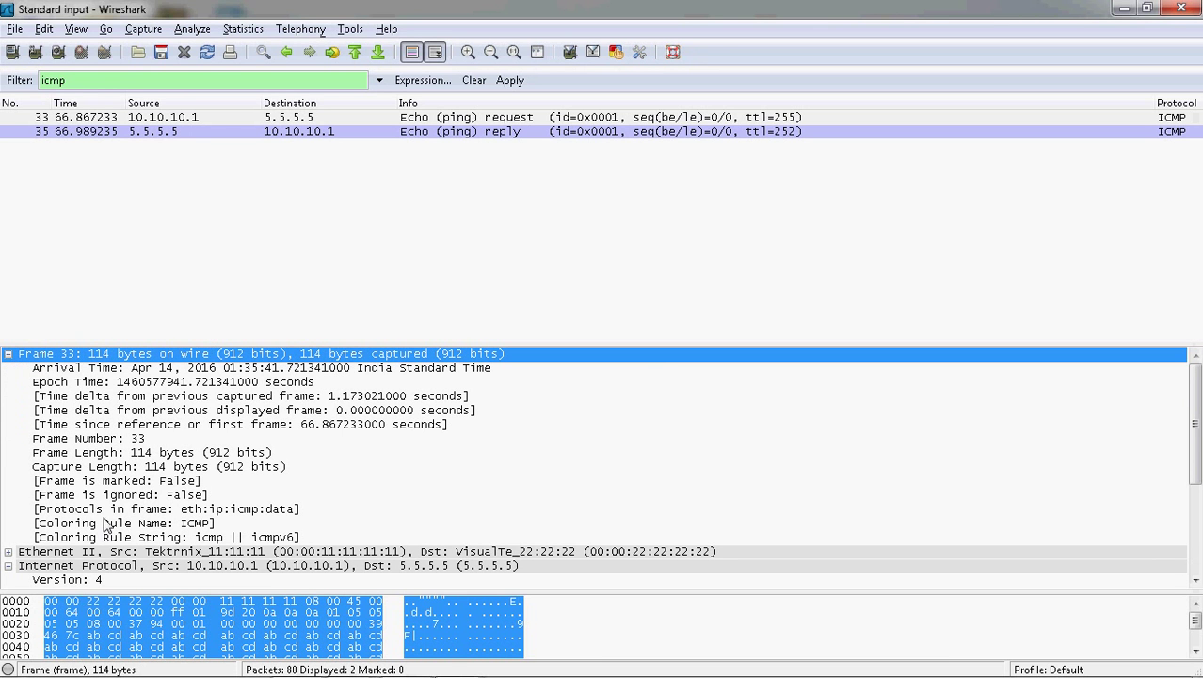
{"action": "left_click", "coordinate": [8, 354]}
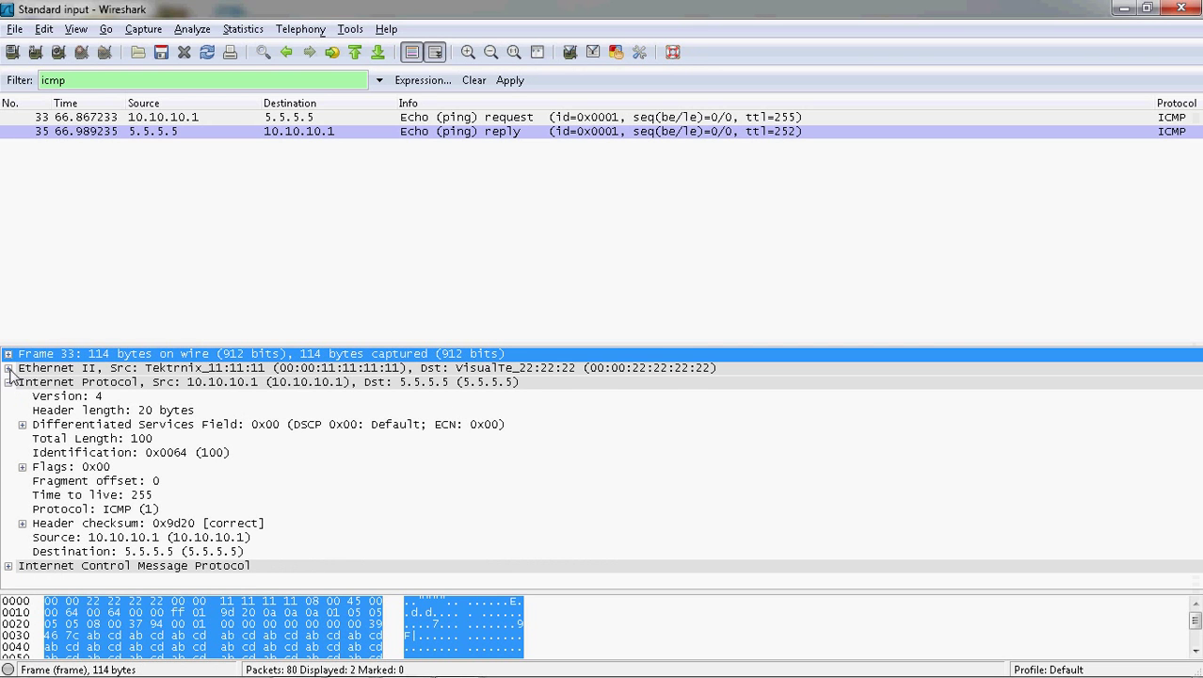
{"action": "left_click", "coordinate": [8, 368]}
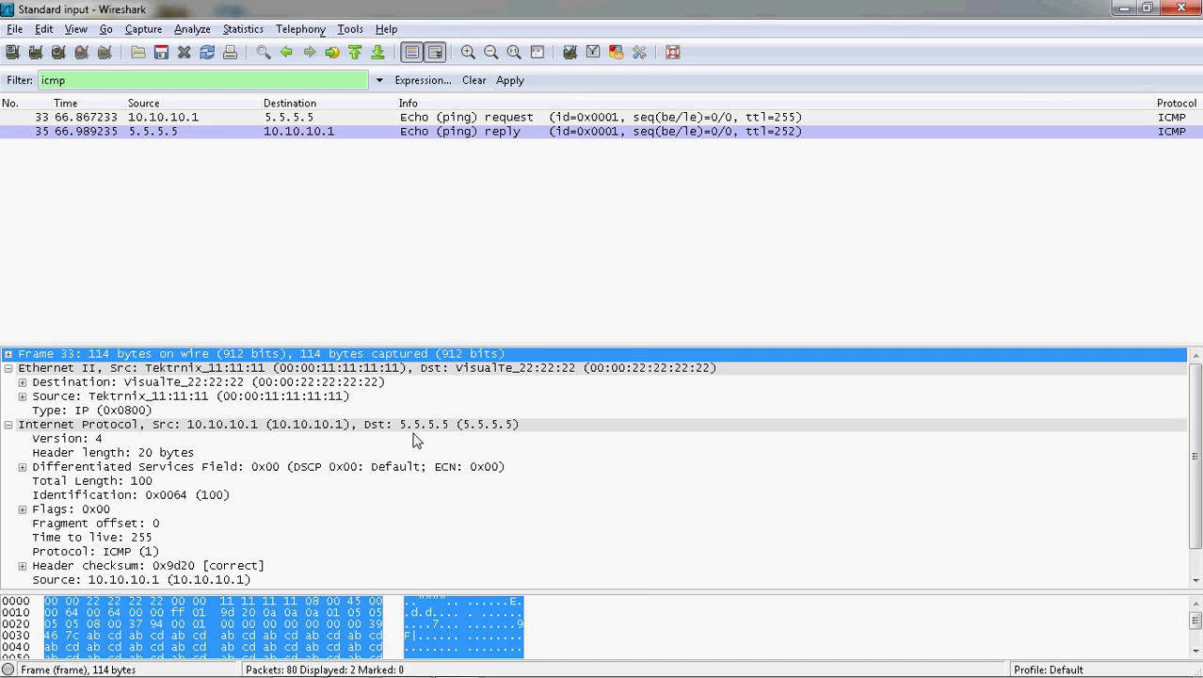
In R1's routing table, mark the 5.5.5.5 route's next hop 10.10.10.2 and GigabitEthernet1/0.
{"action": "mouse_move", "coordinate": [553, 647]}
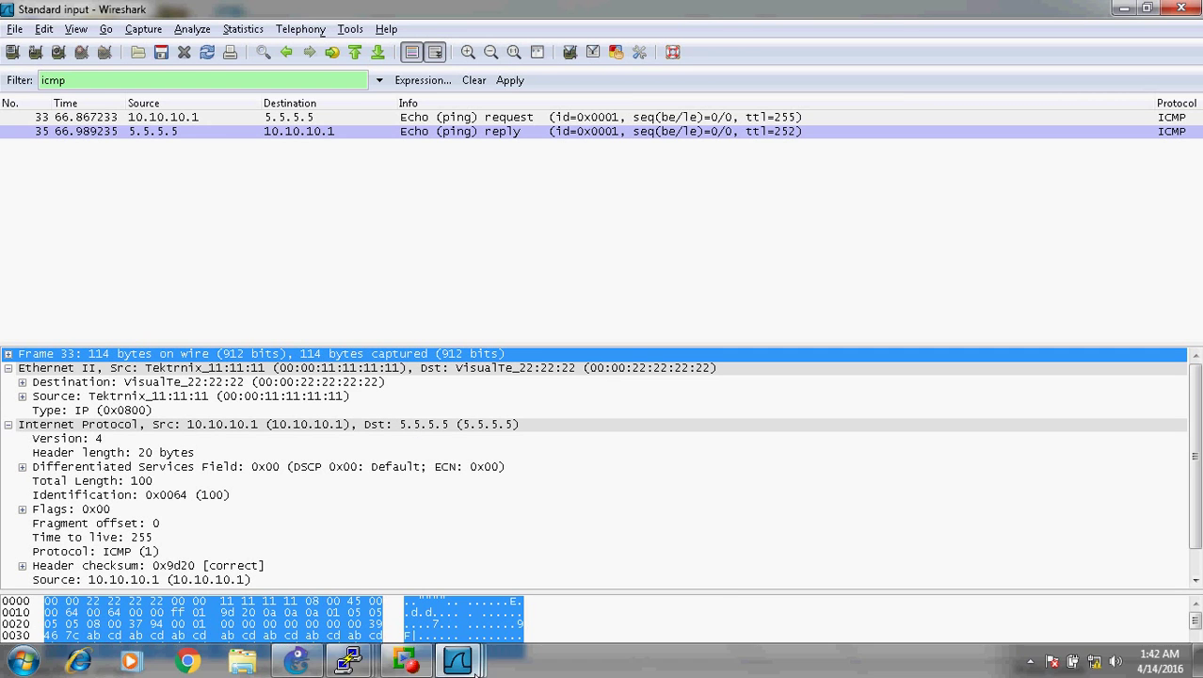
{"action": "left_click", "coordinate": [350, 662]}
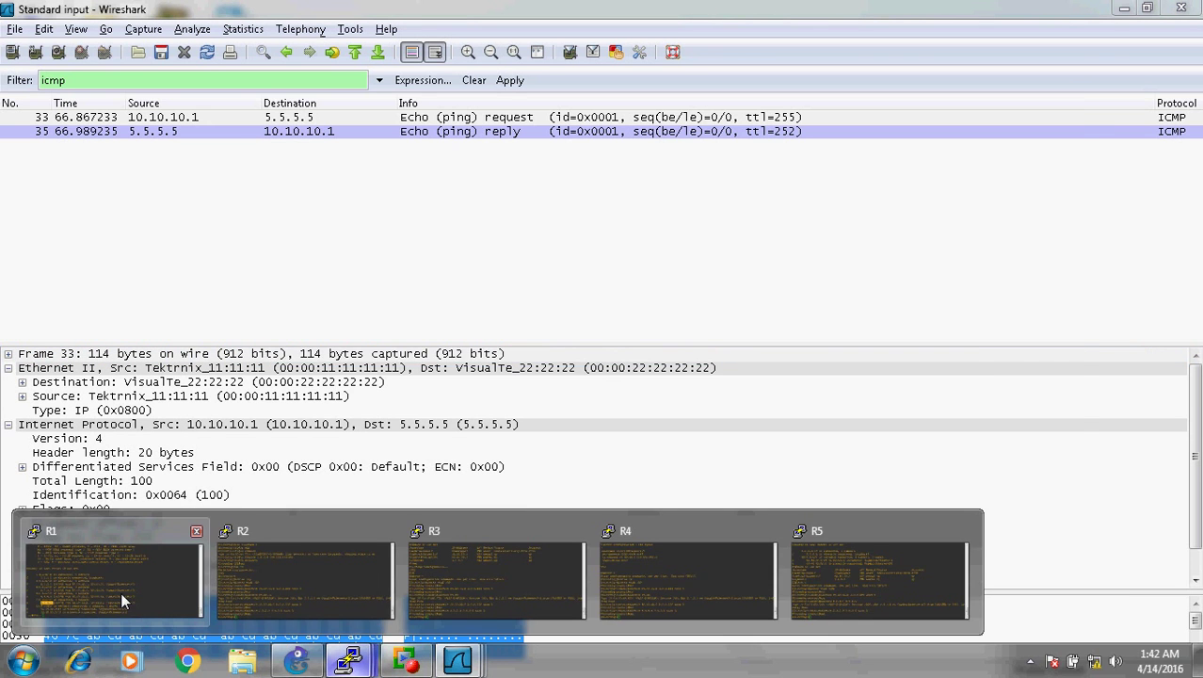
{"action": "left_click", "coordinate": [119, 565]}
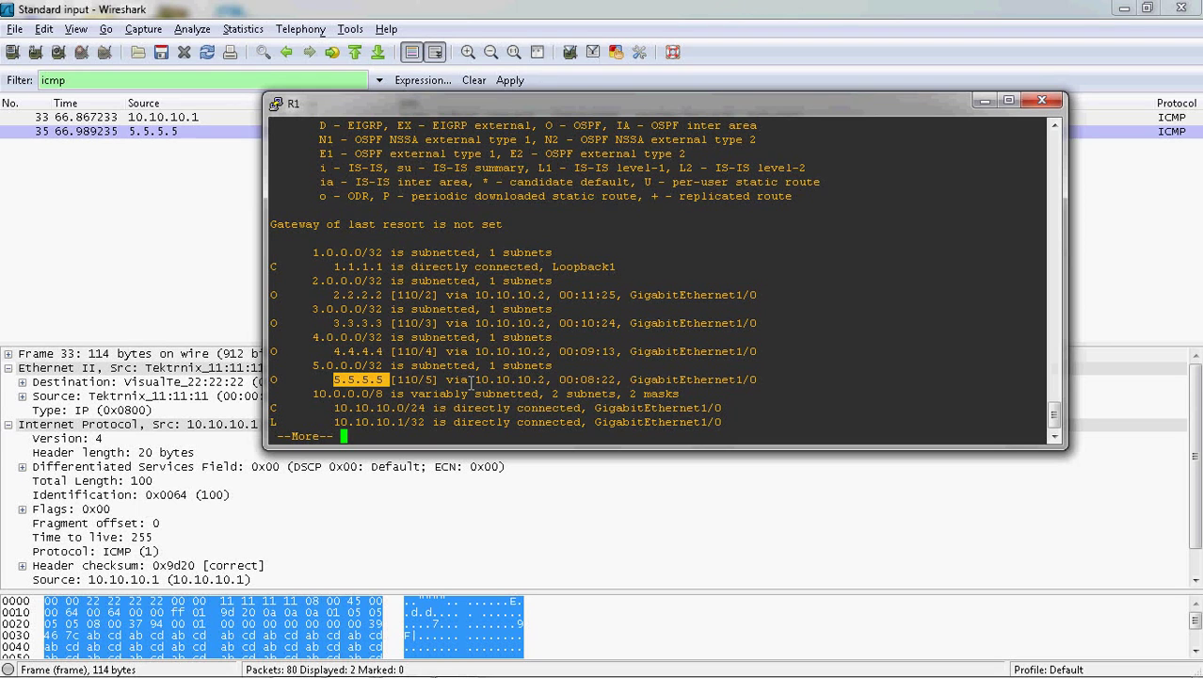
{"action": "left_click", "coordinate": [544, 379]}
{"action": "left_click_drag", "start_coordinate": [544, 379], "coordinate": [477, 378]}
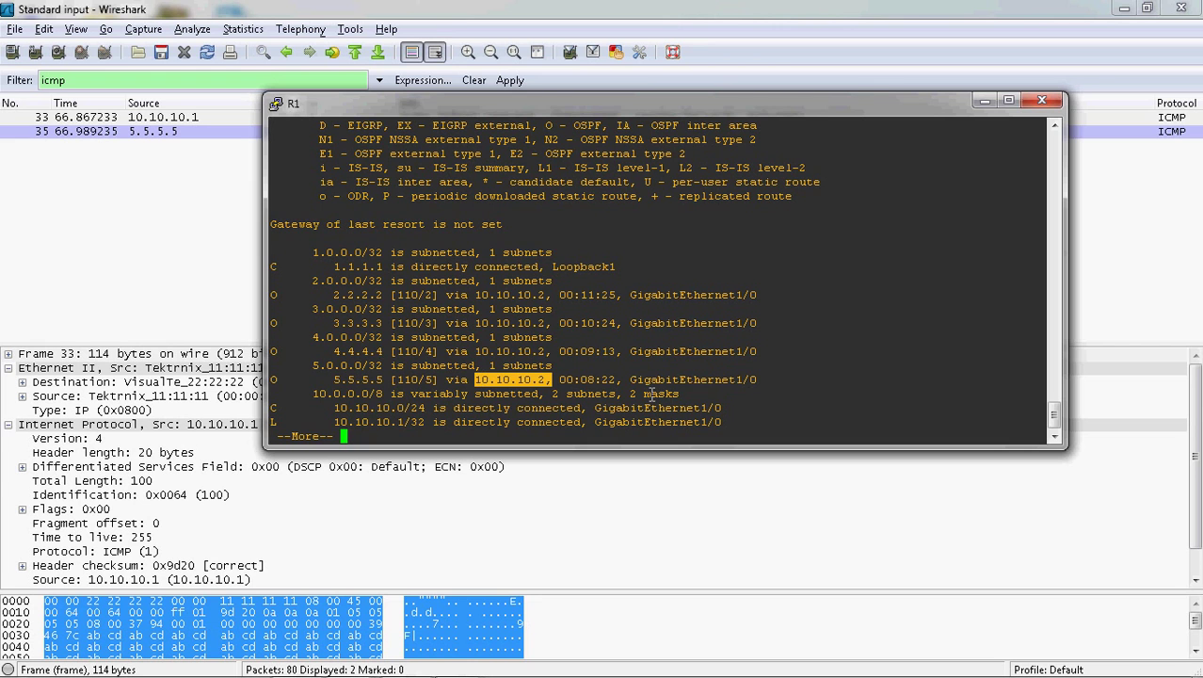
{"action": "left_click_drag", "start_coordinate": [627, 379], "coordinate": [733, 389]}
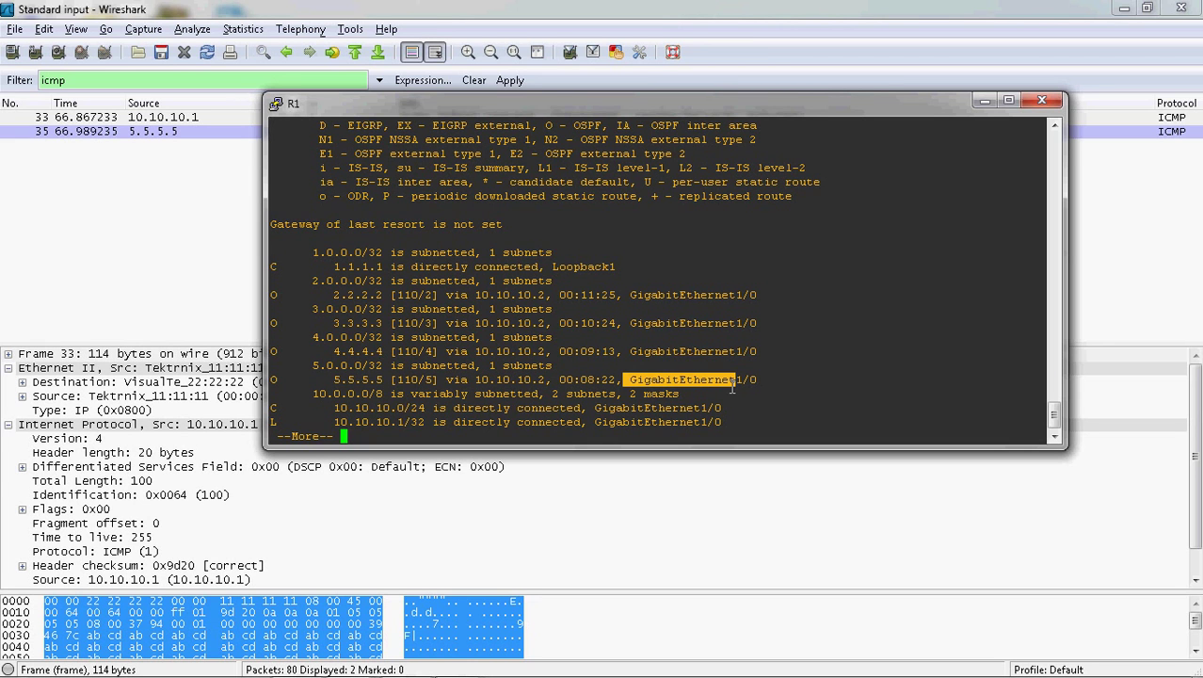
{"action": "left_click_drag", "start_coordinate": [469, 381], "coordinate": [544, 394]}
{"action": "mouse_move", "coordinate": [240, 668]}
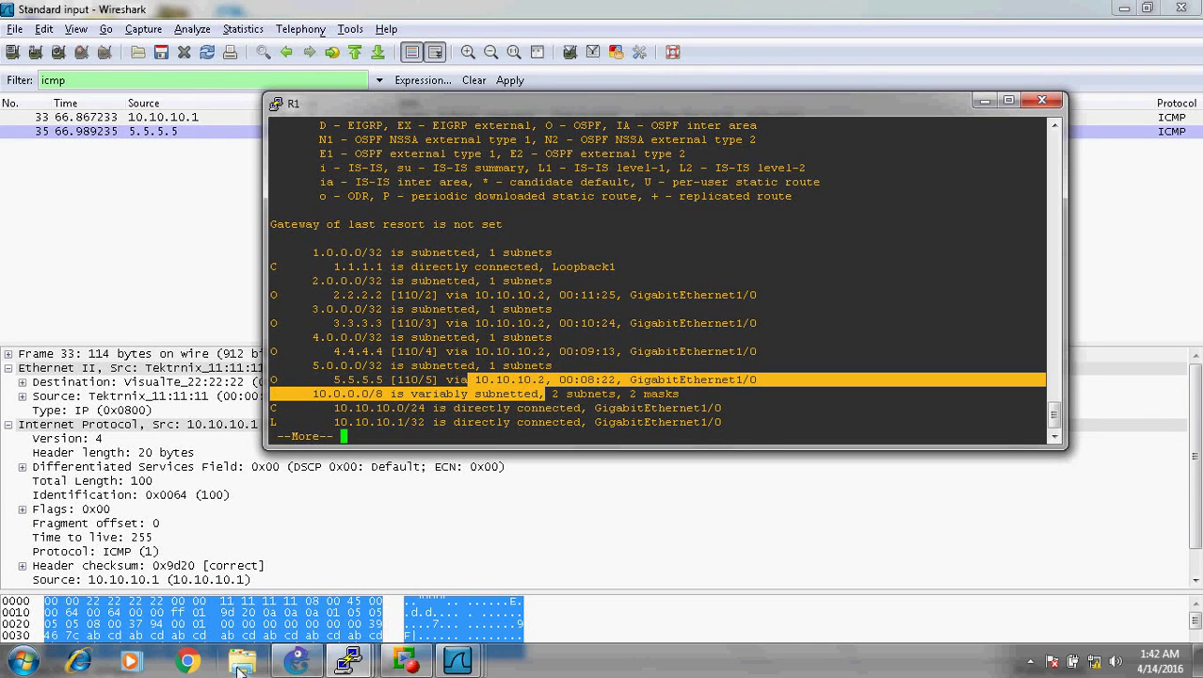
{"action": "left_click", "coordinate": [297, 662]}
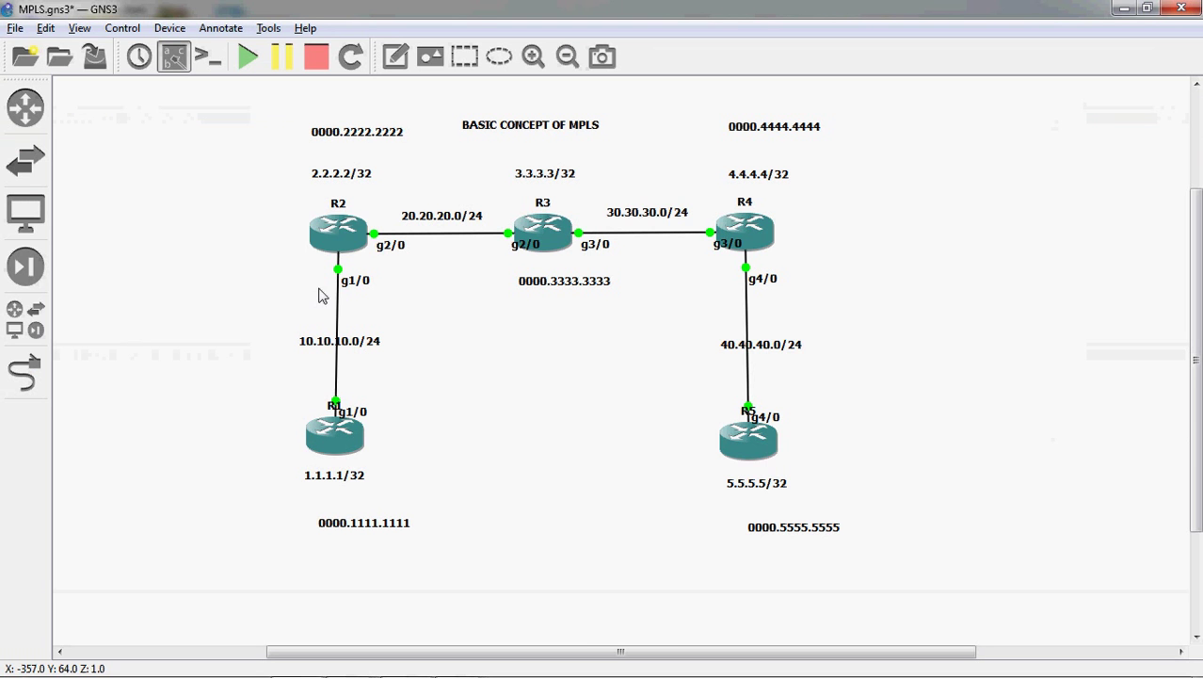
{"action": "mouse_move", "coordinate": [340, 241]}
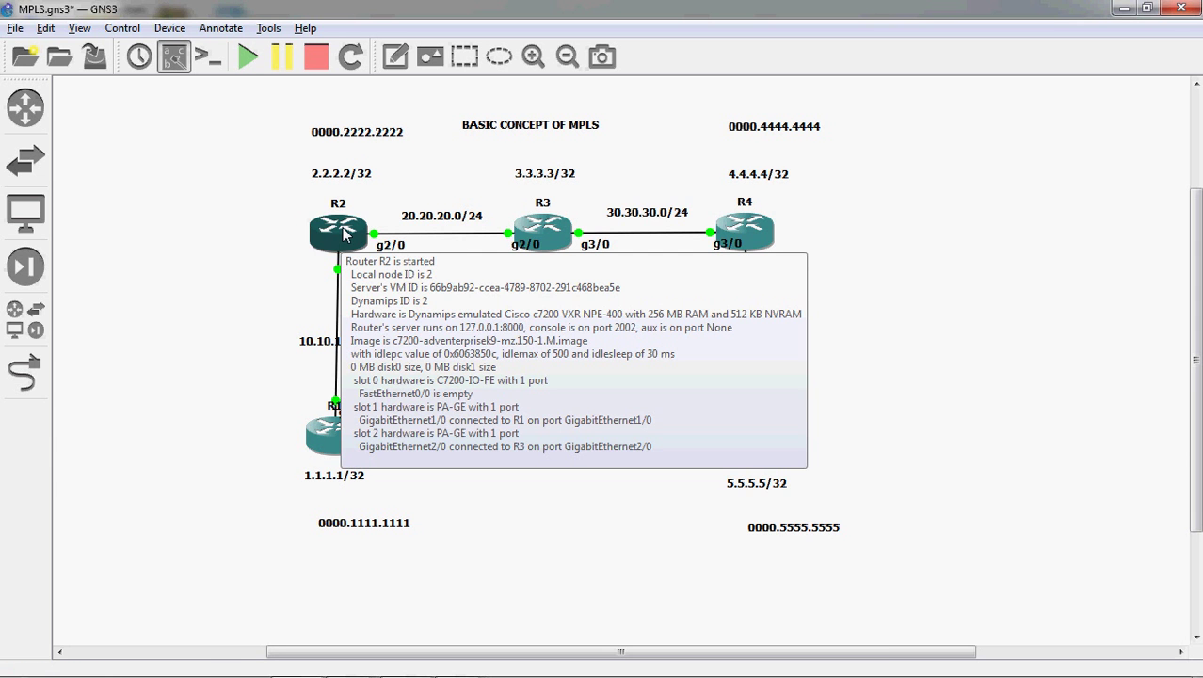
{"action": "left_click", "coordinate": [331, 664]}
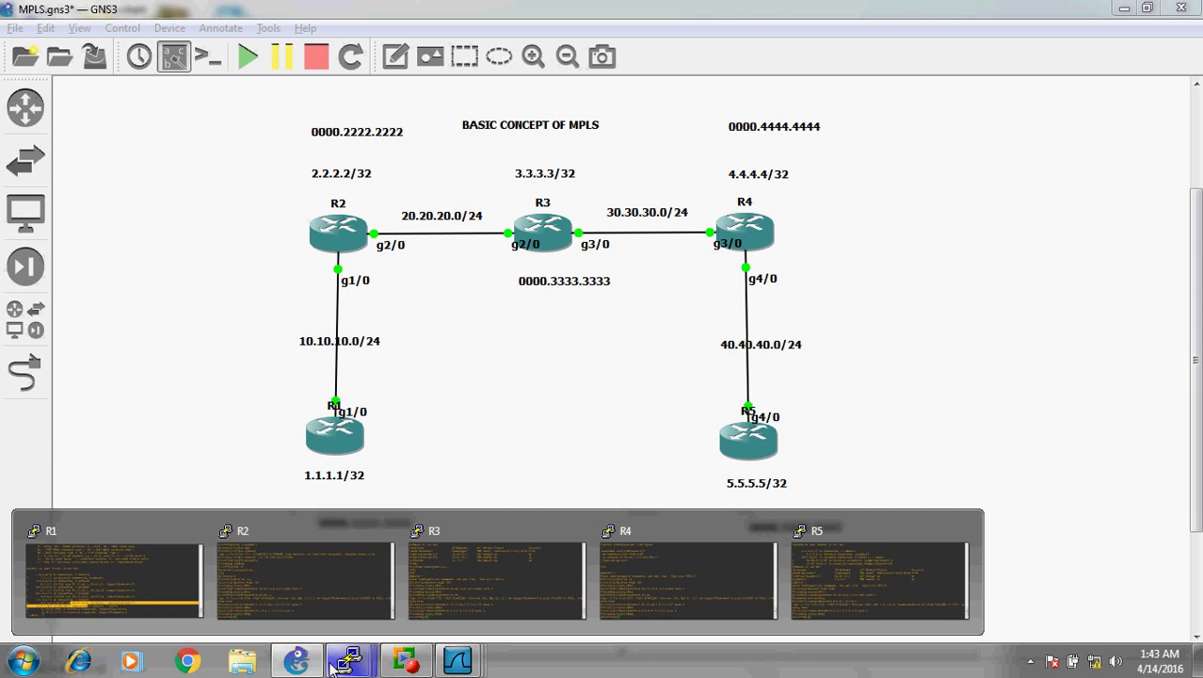
Leave configuration mode in R2's console with exi.
{"action": "left_click", "coordinate": [348, 548]}
{"action": "type", "text": "exi"}
{"action": "key", "text": "Return"}
Show R2's full routing table and highlight the OSPF [110/4] route to 5.5.5.5 via 20.20.20.2.
{"action": "type", "text": "sho"}
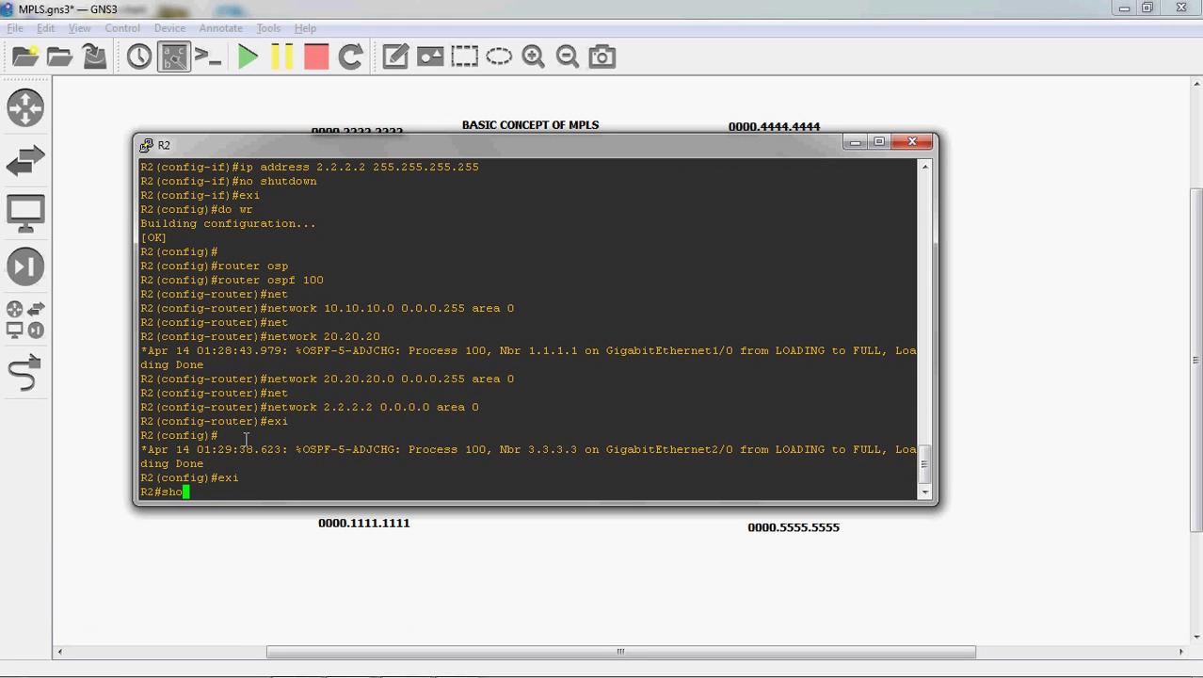
{"action": "type", "text": "w ip route"}
{"action": "key", "text": "Return"}
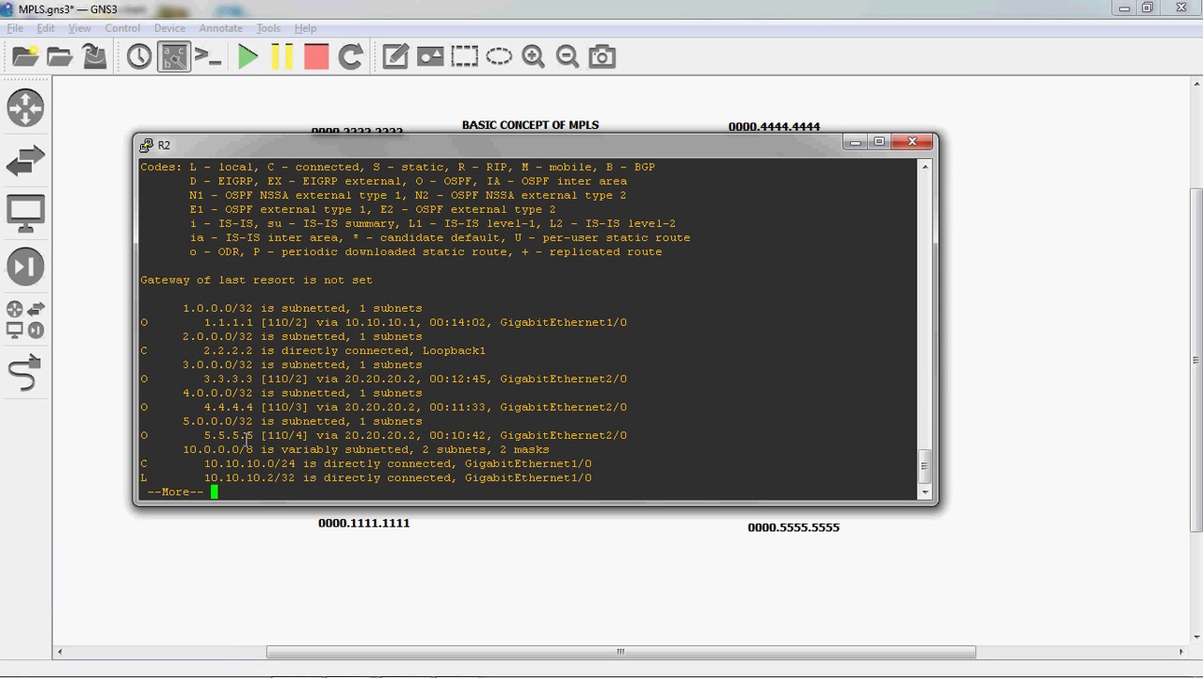
{"action": "key", "text": "space"}
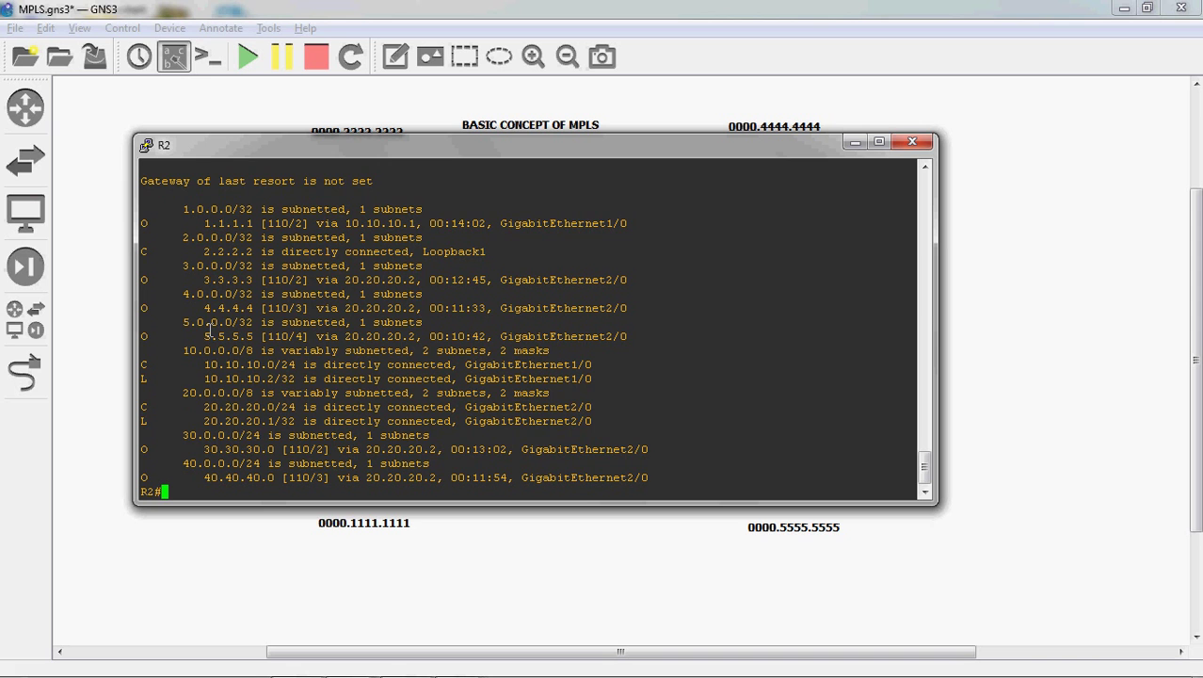
{"action": "left_click_drag", "start_coordinate": [197, 335], "coordinate": [422, 336]}
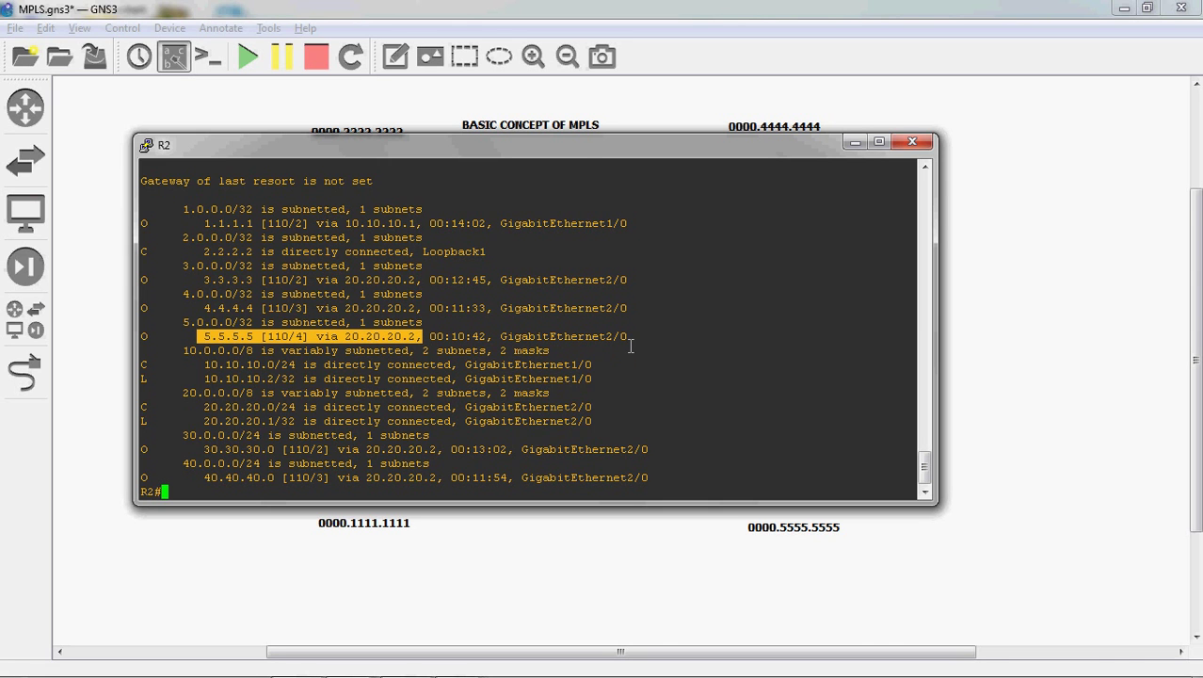
{"action": "left_click_drag", "start_coordinate": [583, 153], "coordinate": [576, 319]}
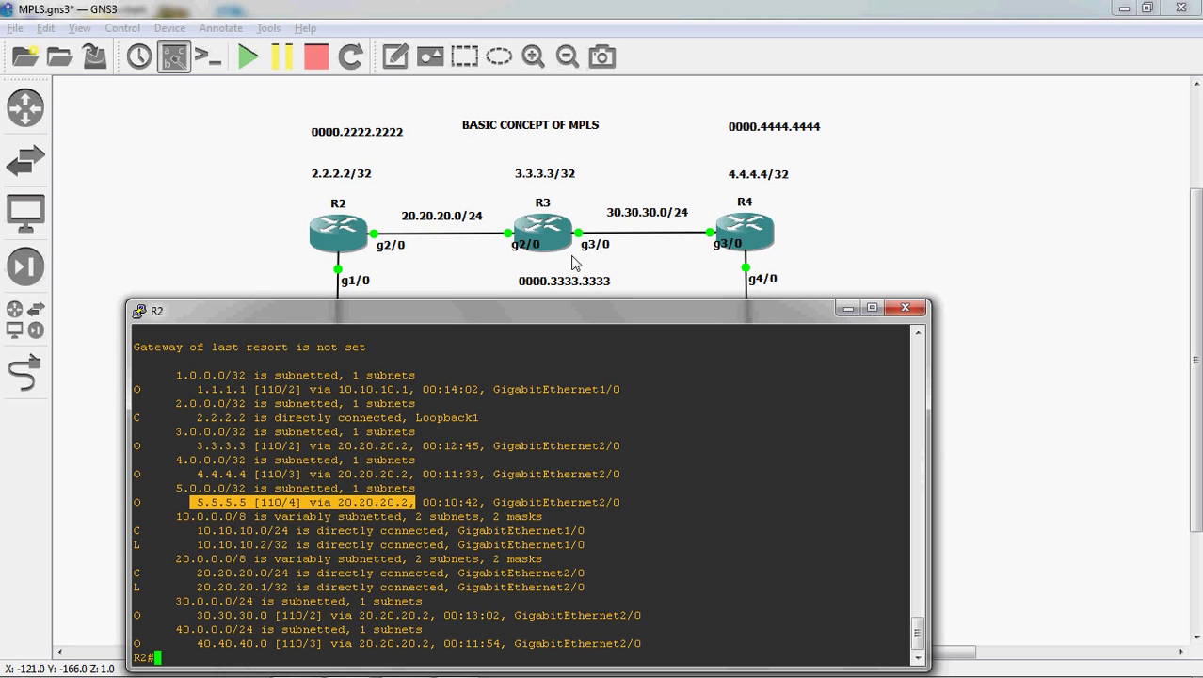
Minimize R2's console to reveal the five-router topology and show router R4's info tooltip.
{"action": "left_click", "coordinate": [848, 310]}
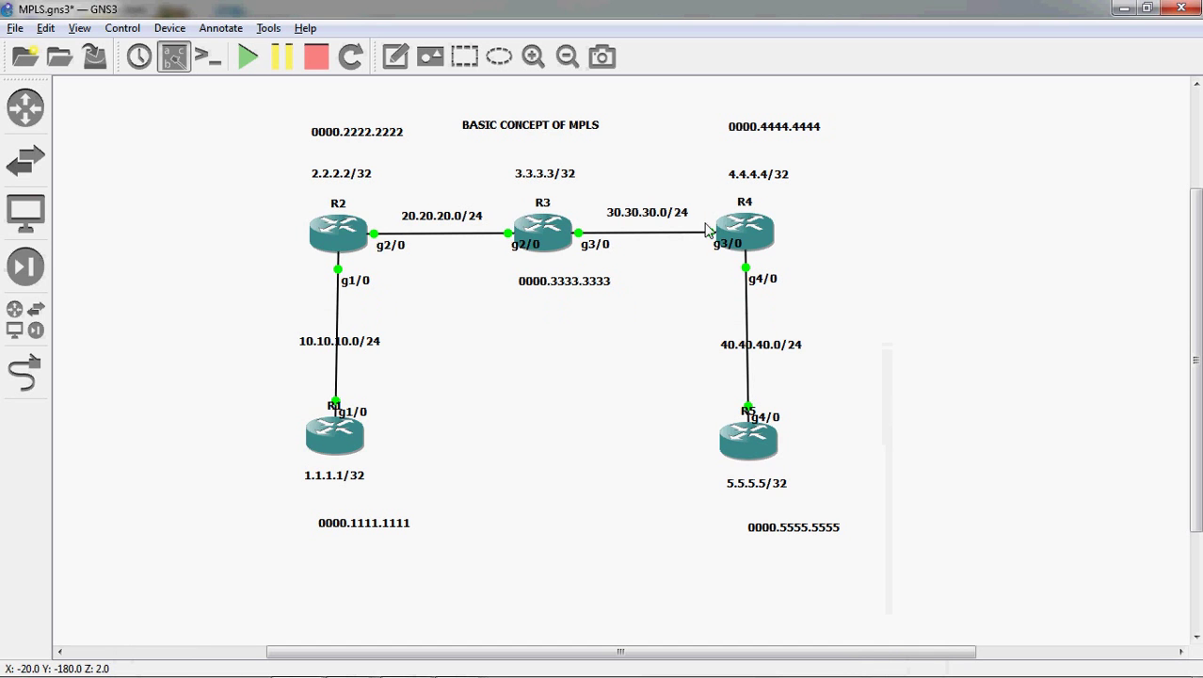
{"action": "mouse_move", "coordinate": [738, 252]}
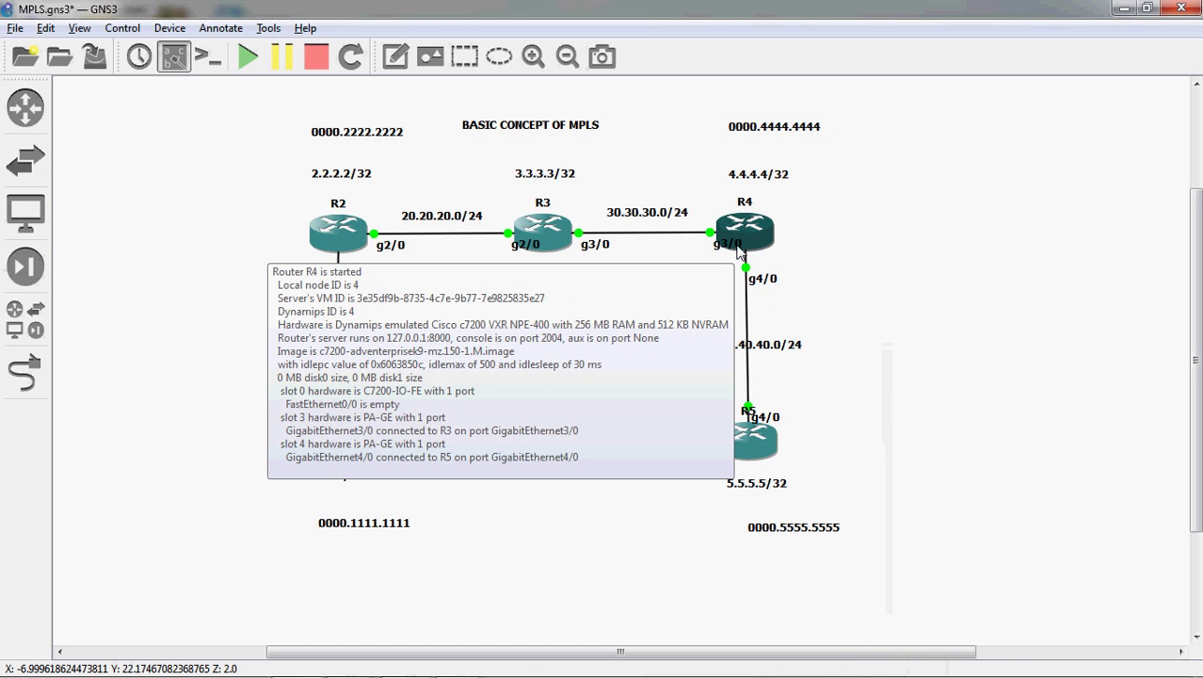